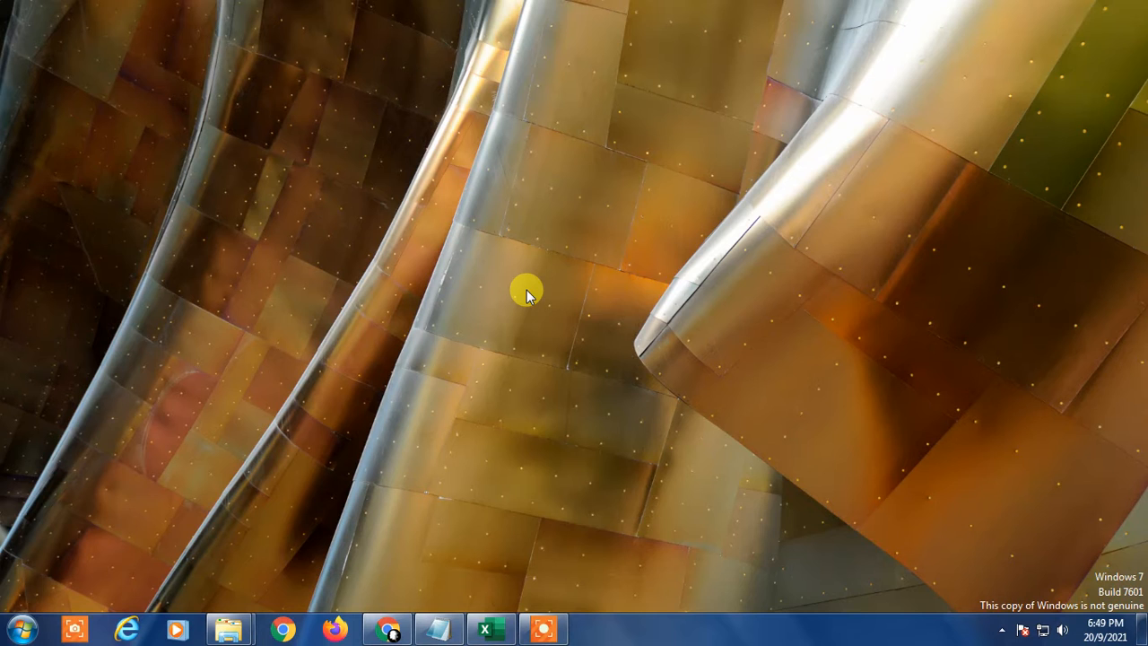
# Switch to the open "excel work" workbook in Excel.
pyautogui.click(485, 629)
pyautogui.click(563, 396)
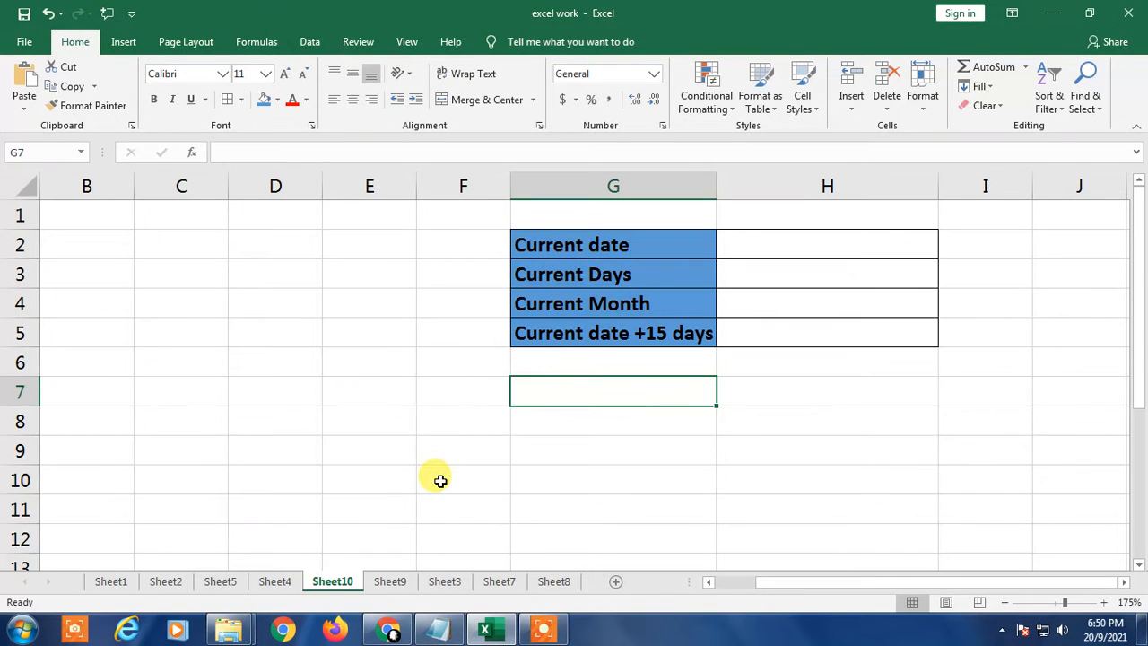
# Examine the date table in G2:H5, including its row labels and the empty result cells beside them.
pyautogui.click(429, 320)
pyautogui.moveTo(524, 232); pyautogui.dragTo(794, 334)
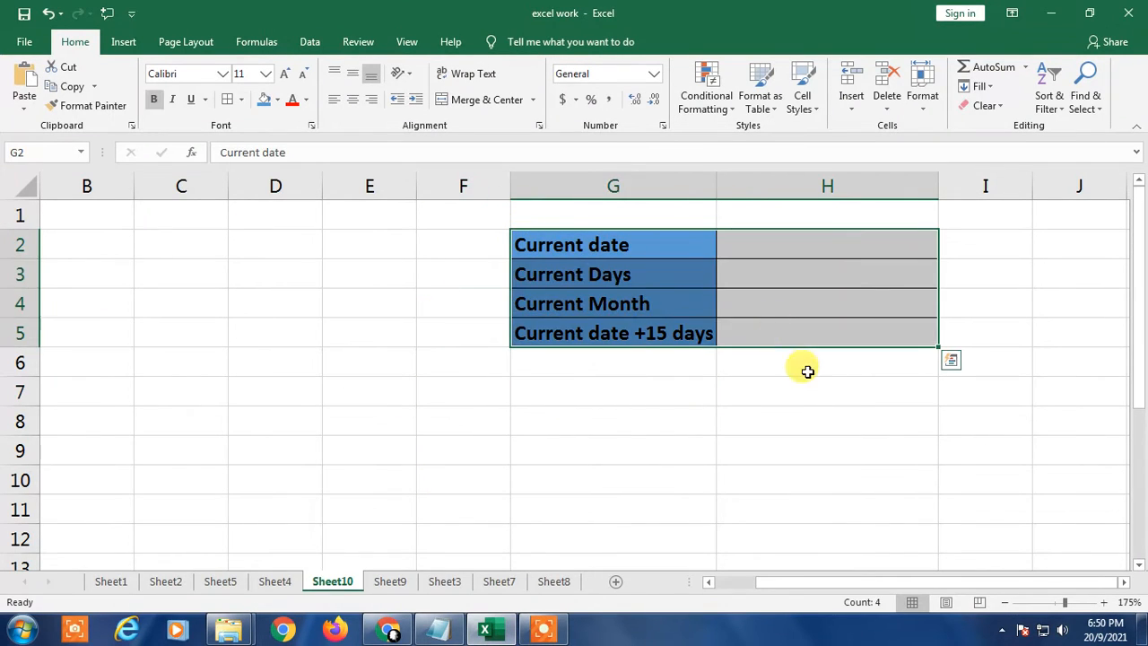
pyautogui.click(807, 369)
pyautogui.click(864, 583)
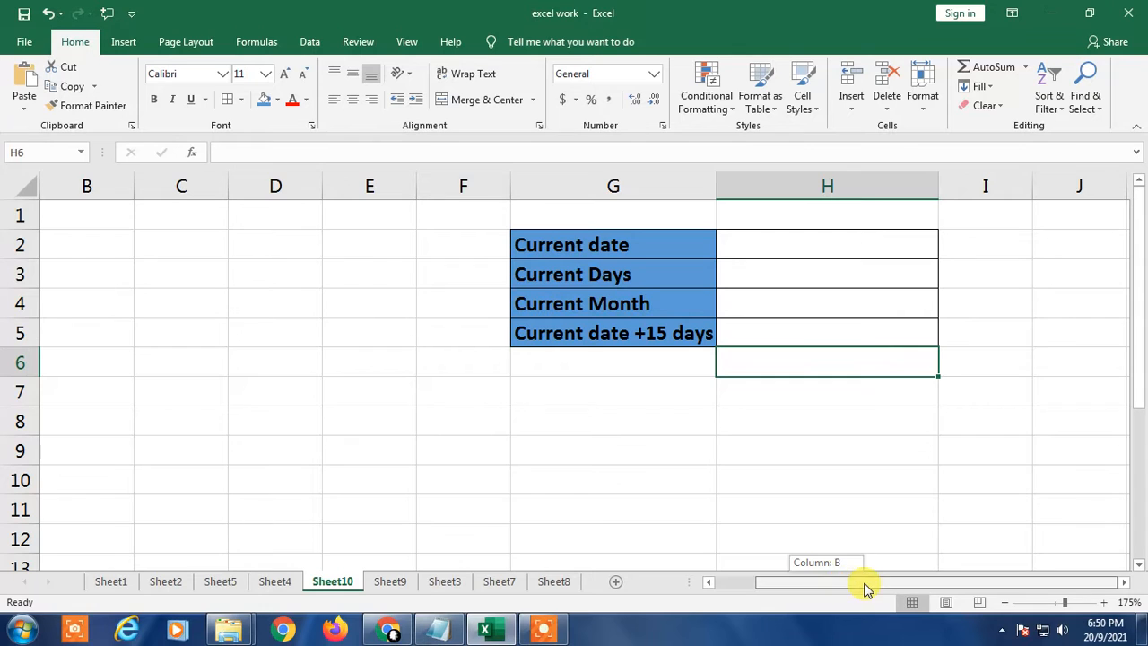
pyautogui.click(646, 444)
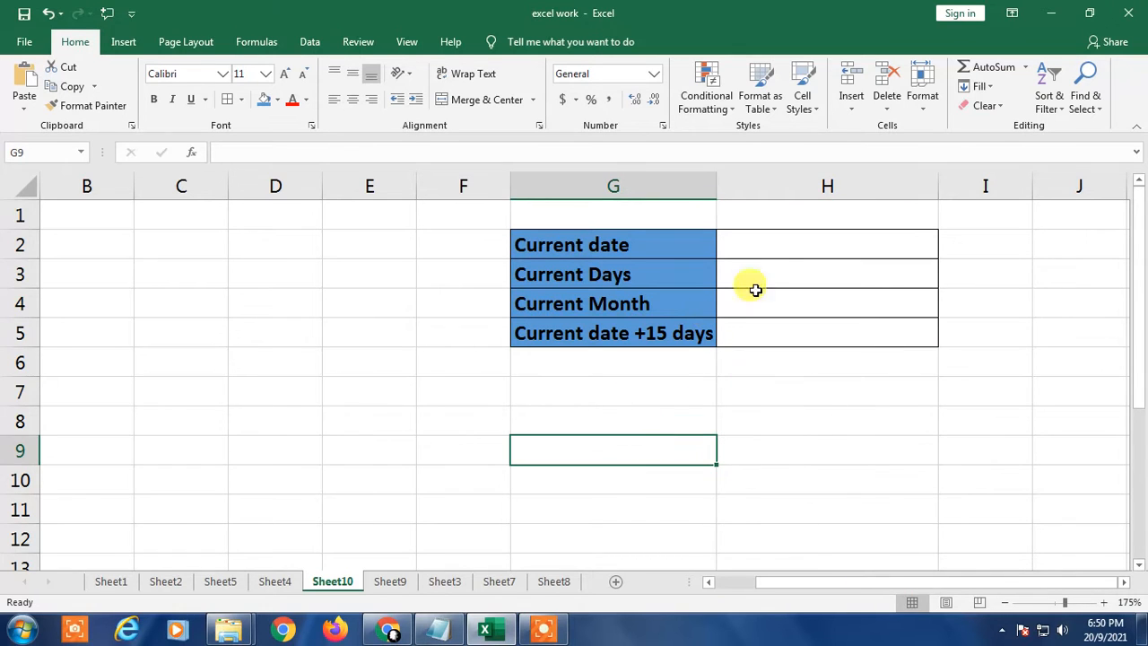
pyautogui.click(783, 242)
pyautogui.click(656, 254)
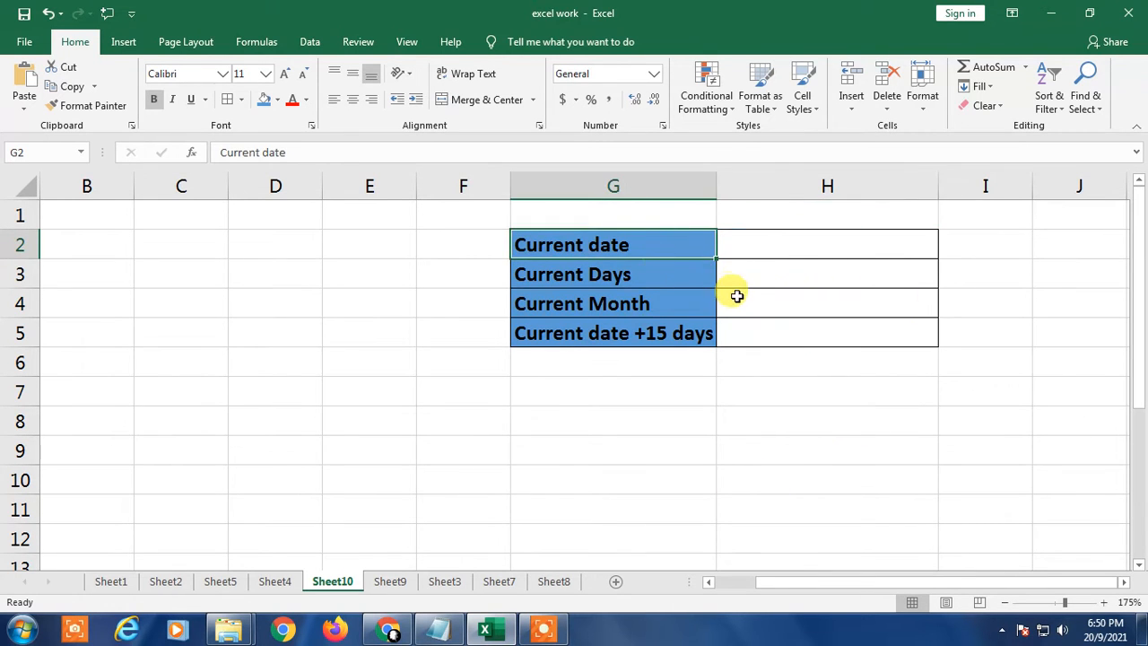
pyautogui.click(673, 272)
pyautogui.click(677, 308)
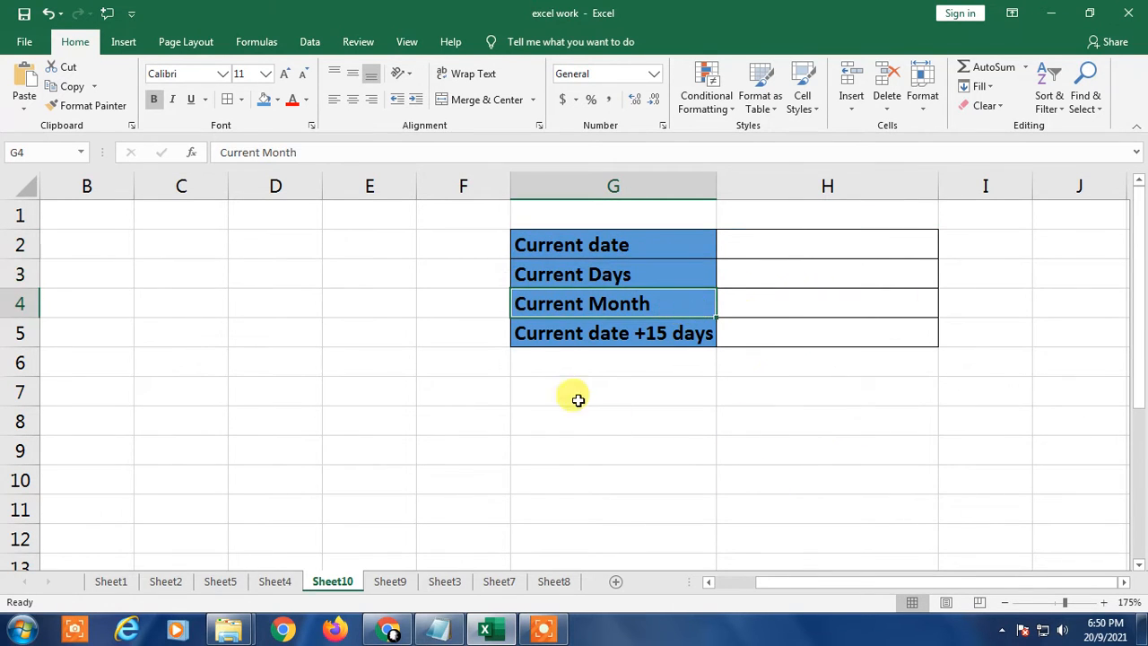
pyautogui.click(543, 332)
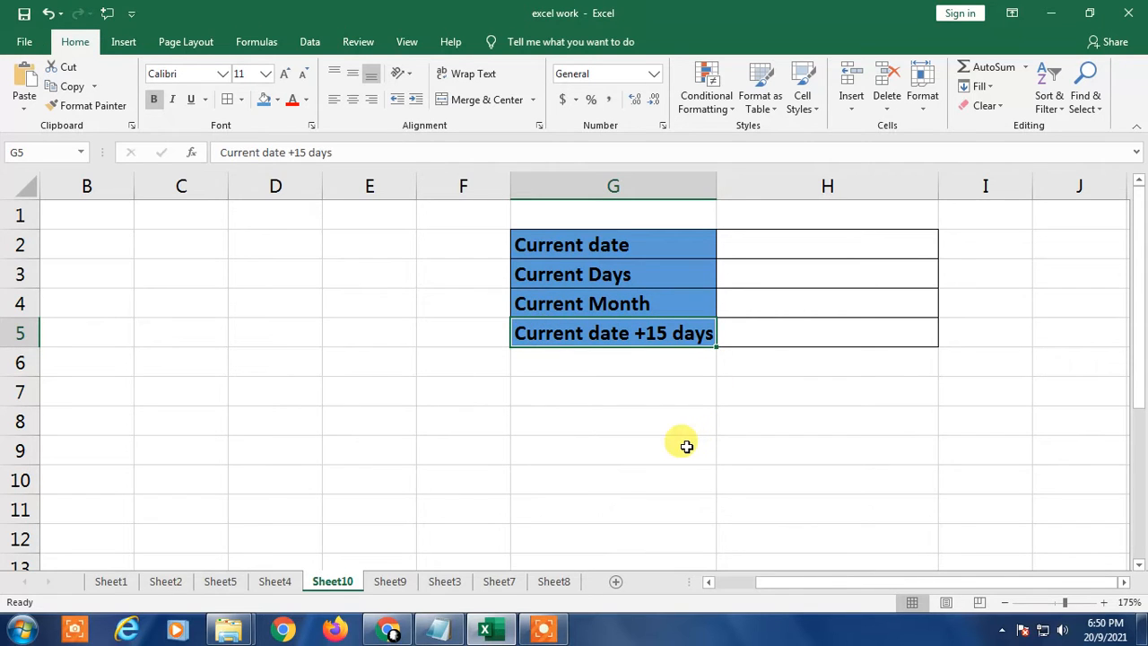
pyautogui.click(688, 238)
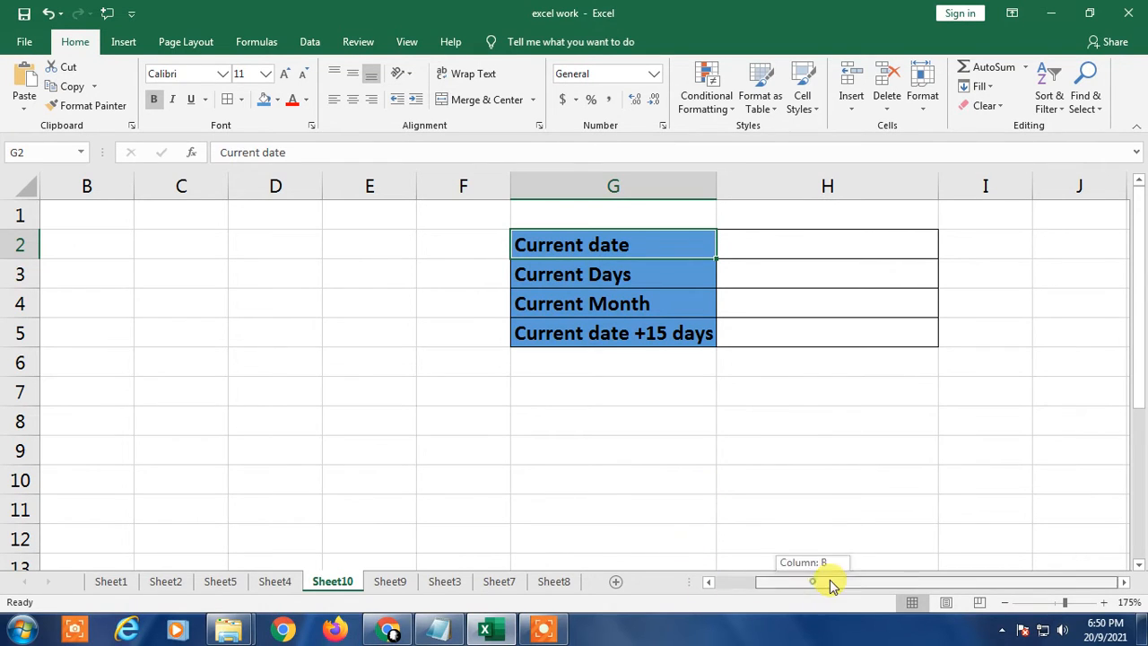
pyautogui.click(750, 441)
pyautogui.moveTo(613, 248); pyautogui.dragTo(619, 363)
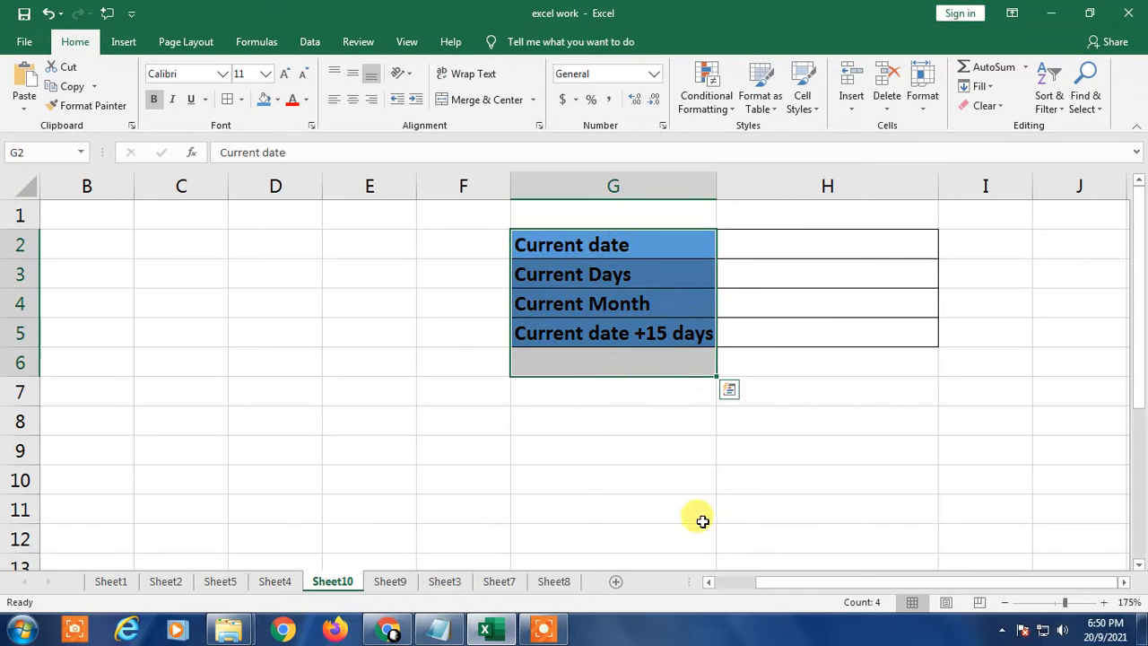
pyautogui.click(647, 456)
# Enter the formula =TODAY() in cell H2, beside the "Current date" label.
pyautogui.click(777, 235)
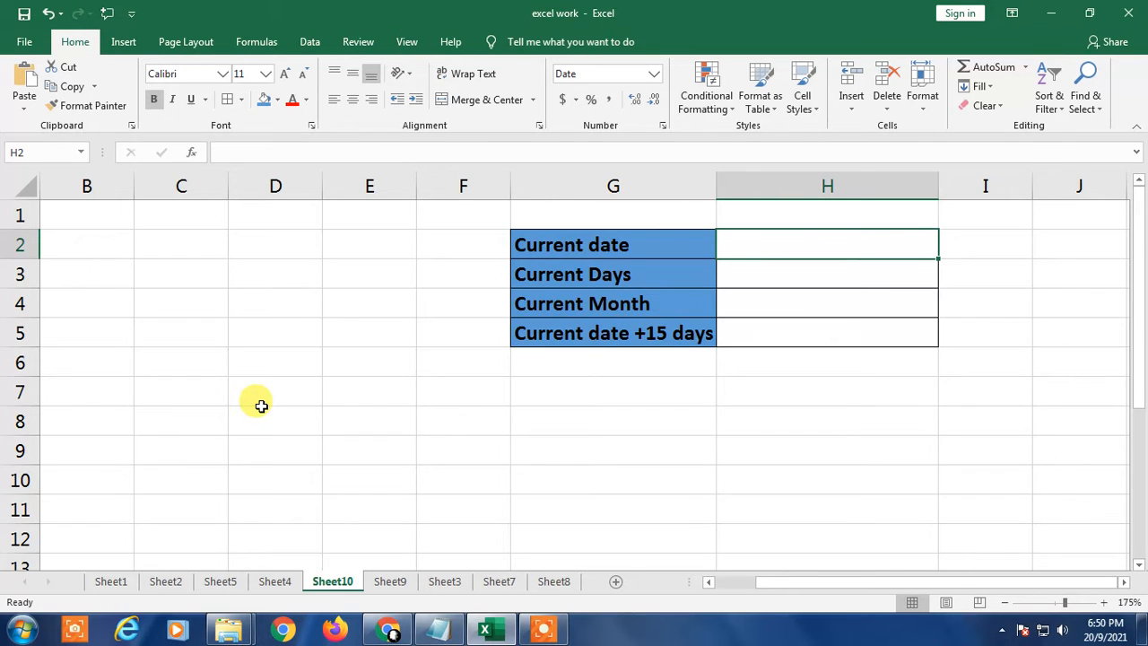
pyautogui.write('=')
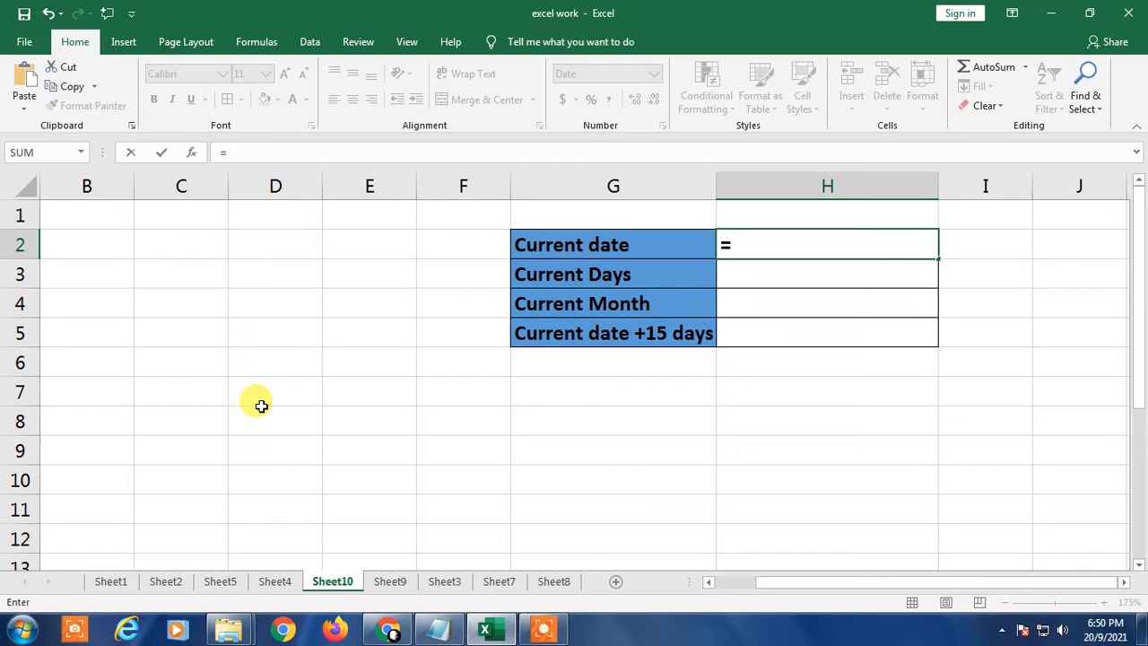
pyautogui.write('tod')
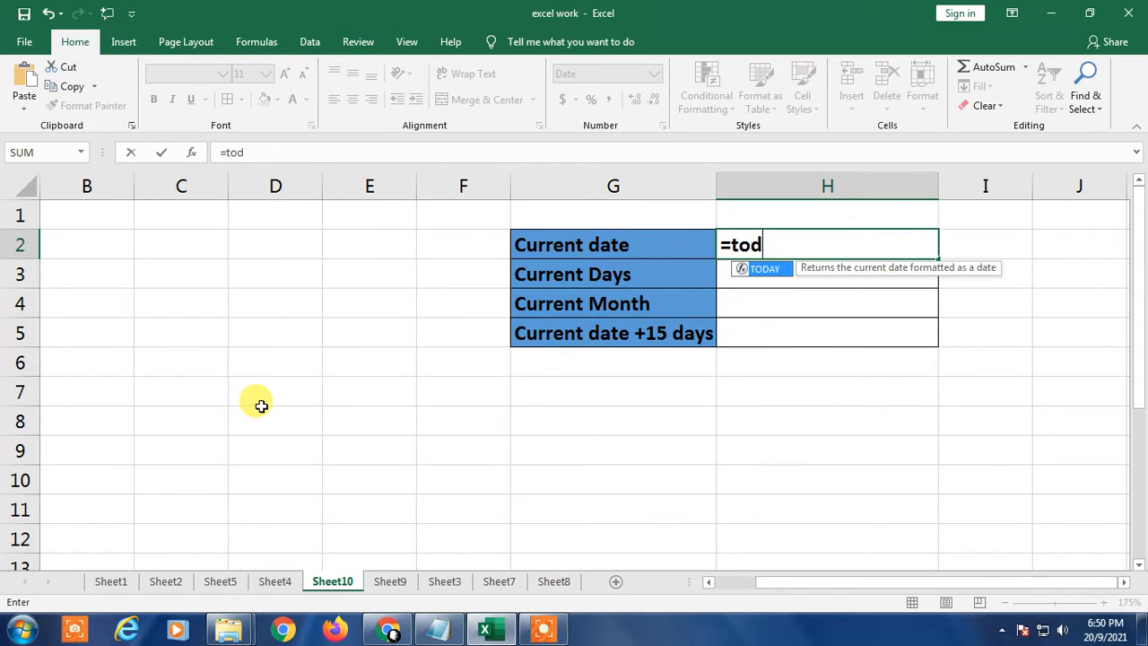
pyautogui.press('Tab')
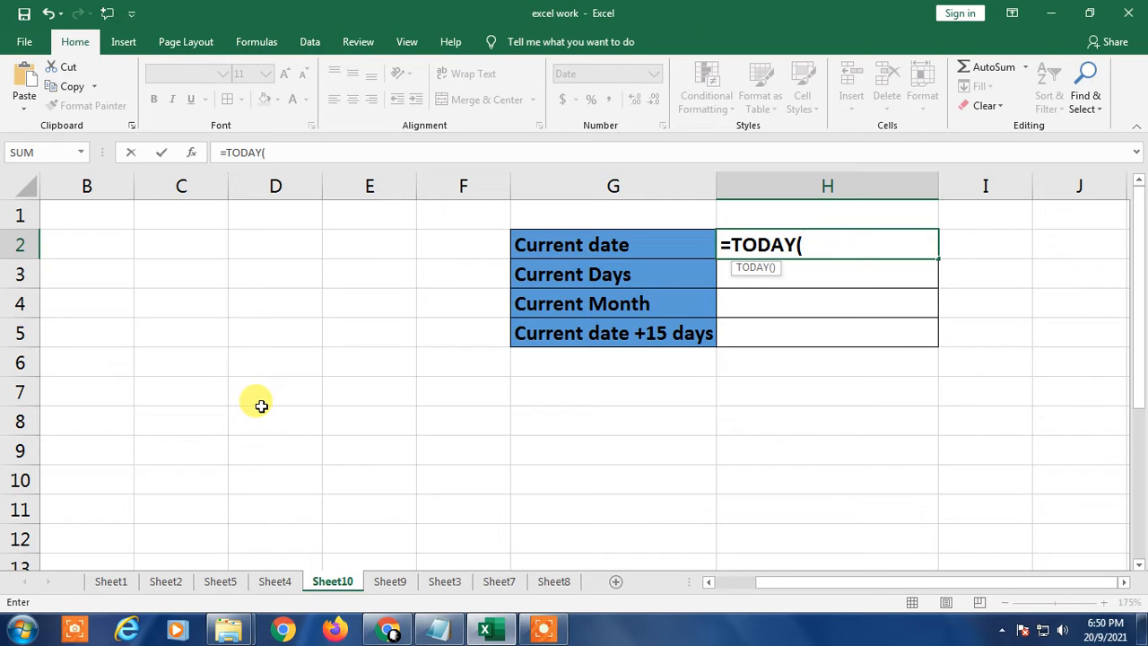
pyautogui.write(')')
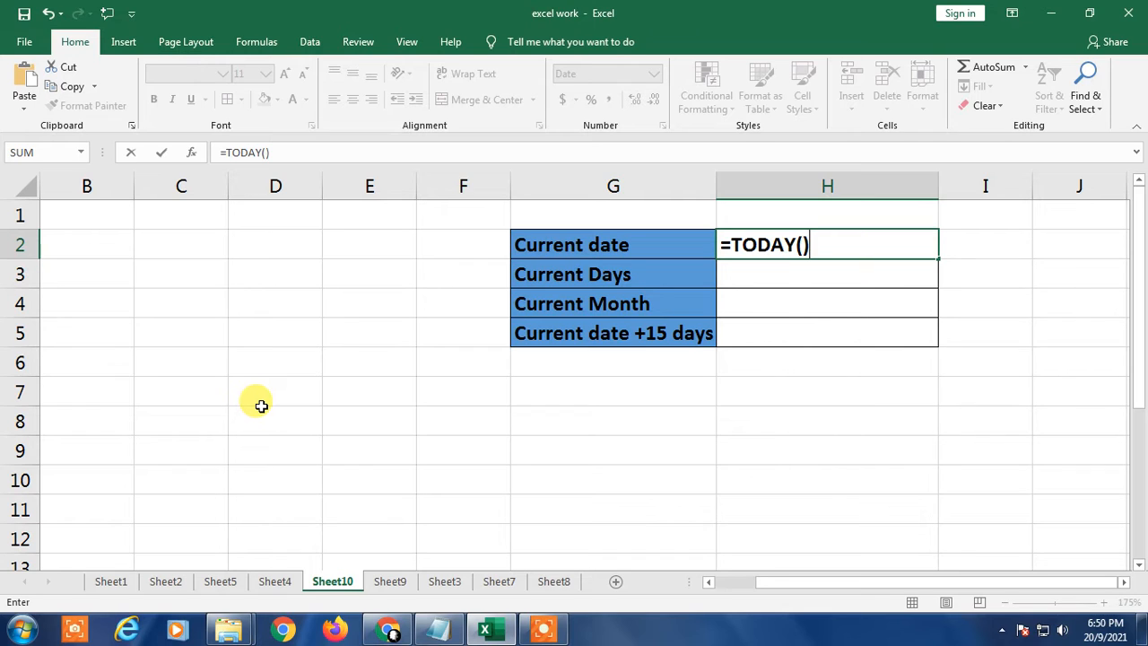
pyautogui.press('Return')
pyautogui.press('Up')
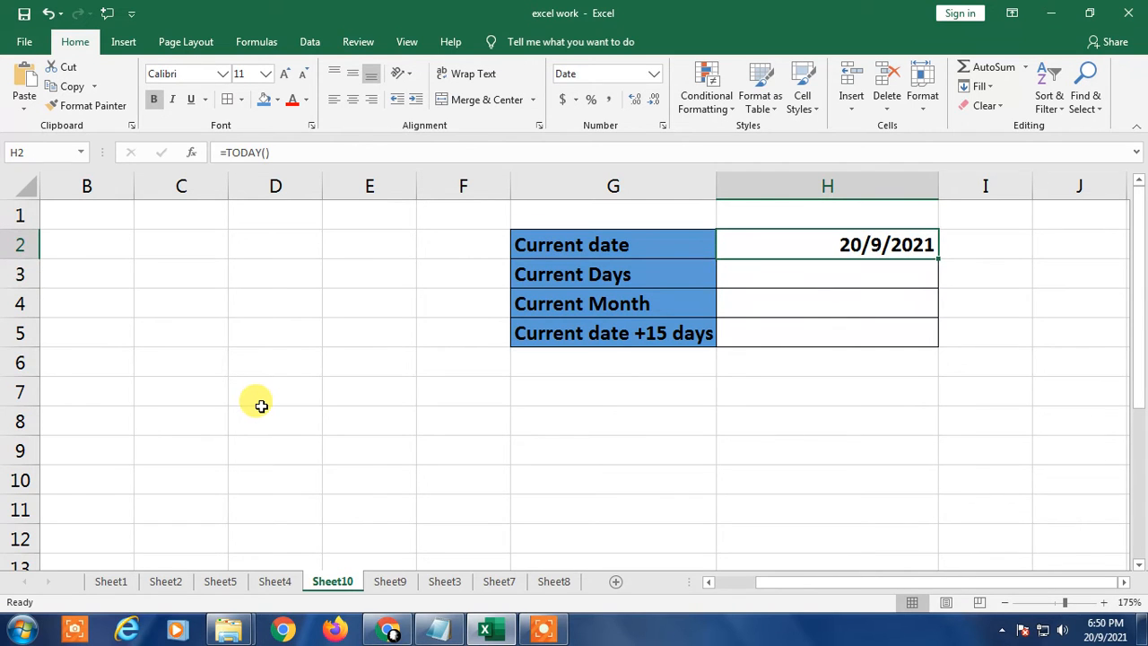
pyautogui.press('Left')
pyautogui.press('Right')
pyautogui.press('Down')
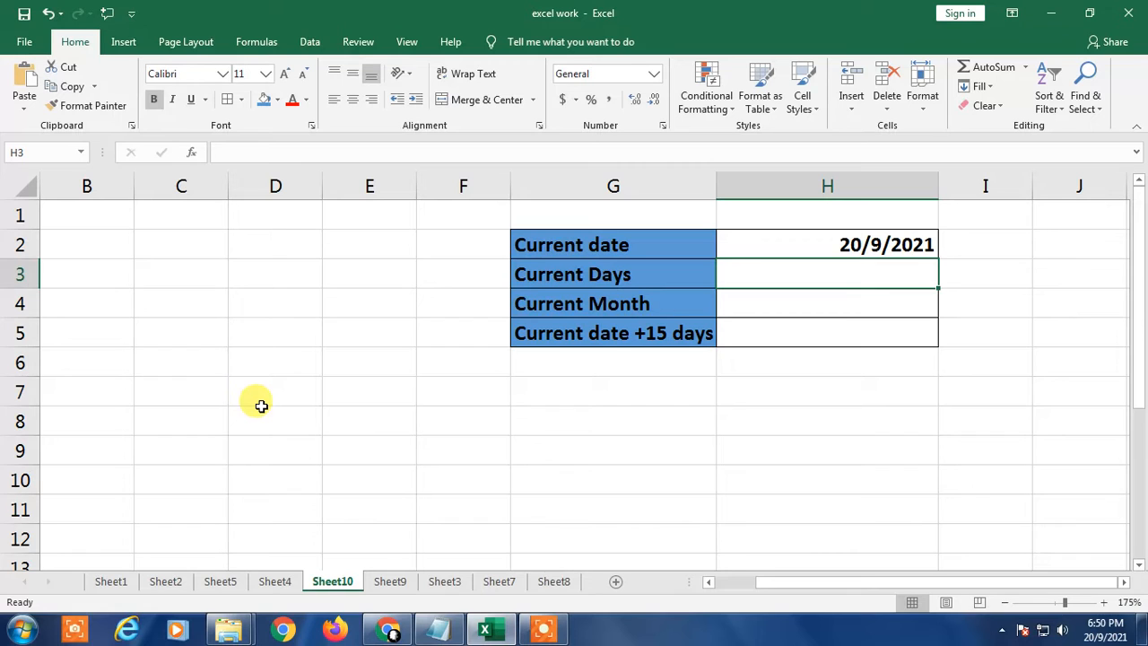
pyautogui.press('Left')
pyautogui.press('Right')
pyautogui.press('Left')
pyautogui.press('Right')
pyautogui.press('Left')
pyautogui.press('Left')
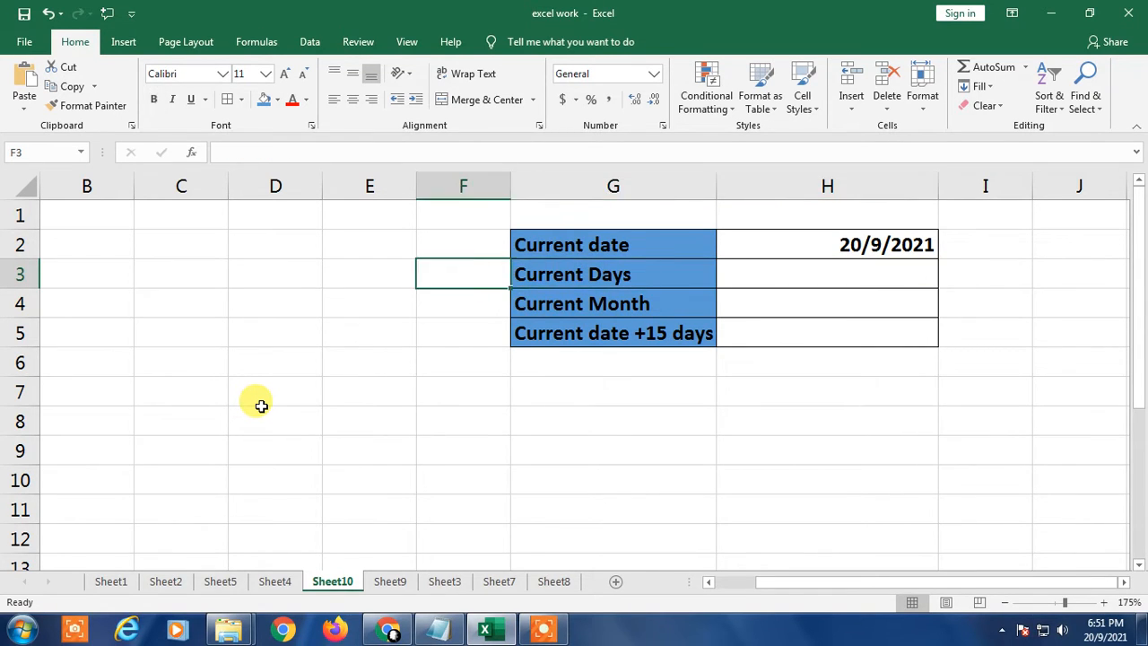
pyautogui.press('Right')
pyautogui.press('Right')
# Enter the formula =DAY(TODAY()) in cell H3, beside the "Current Days" label.
pyautogui.write('=t')
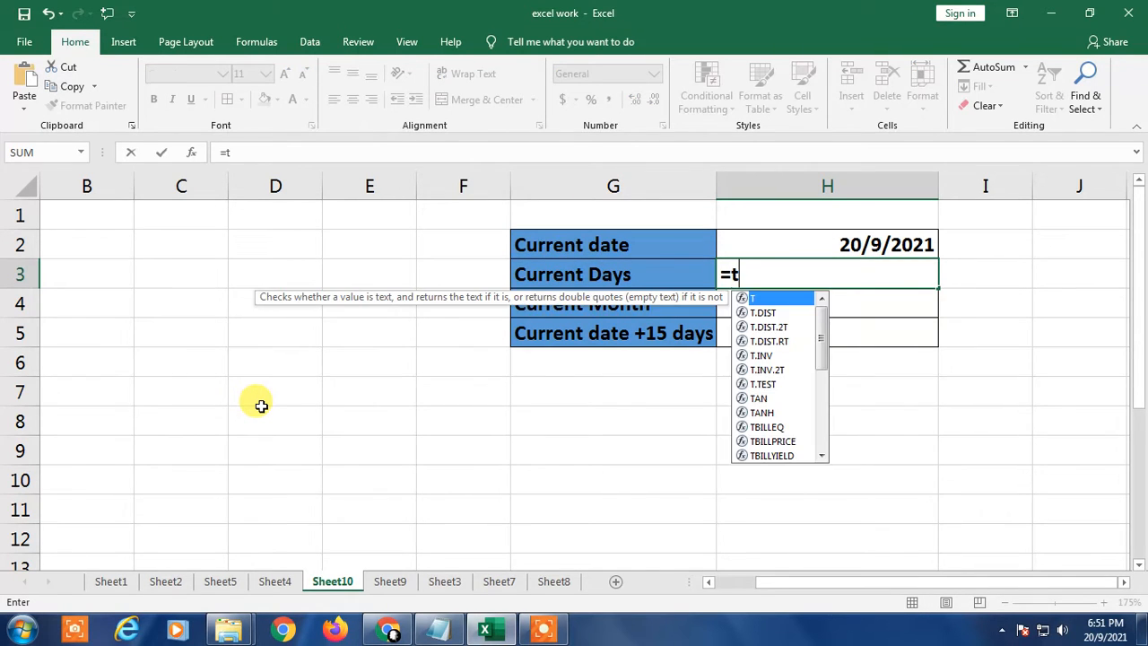
pyautogui.press('BackSpace')
pyautogui.write('day')
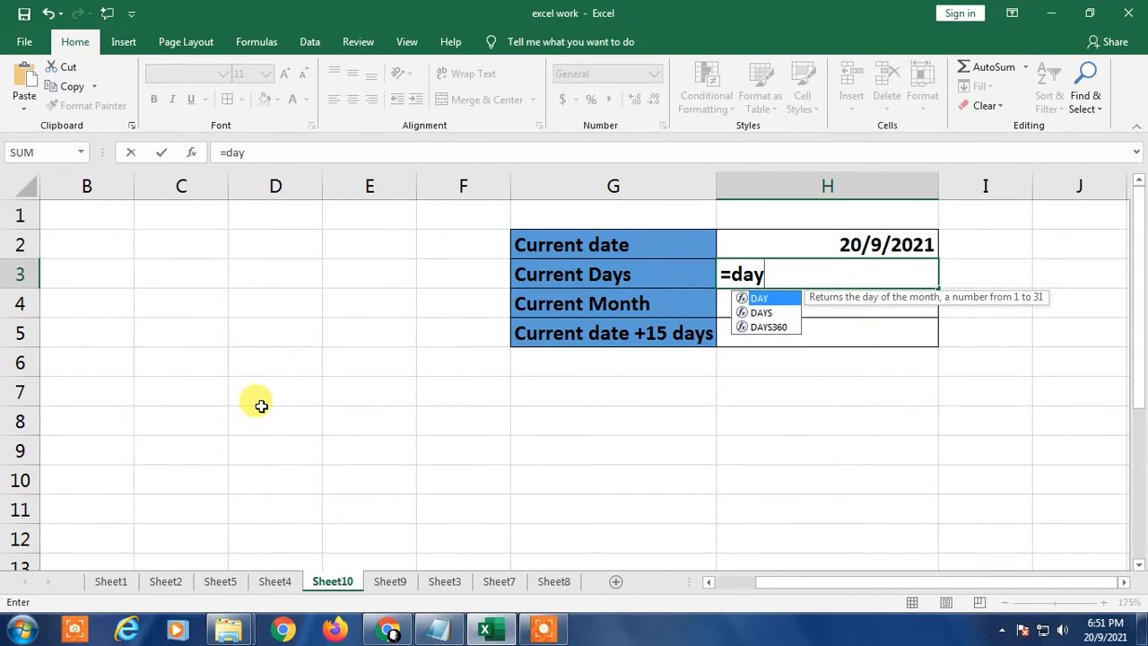
pyautogui.press('Tab')
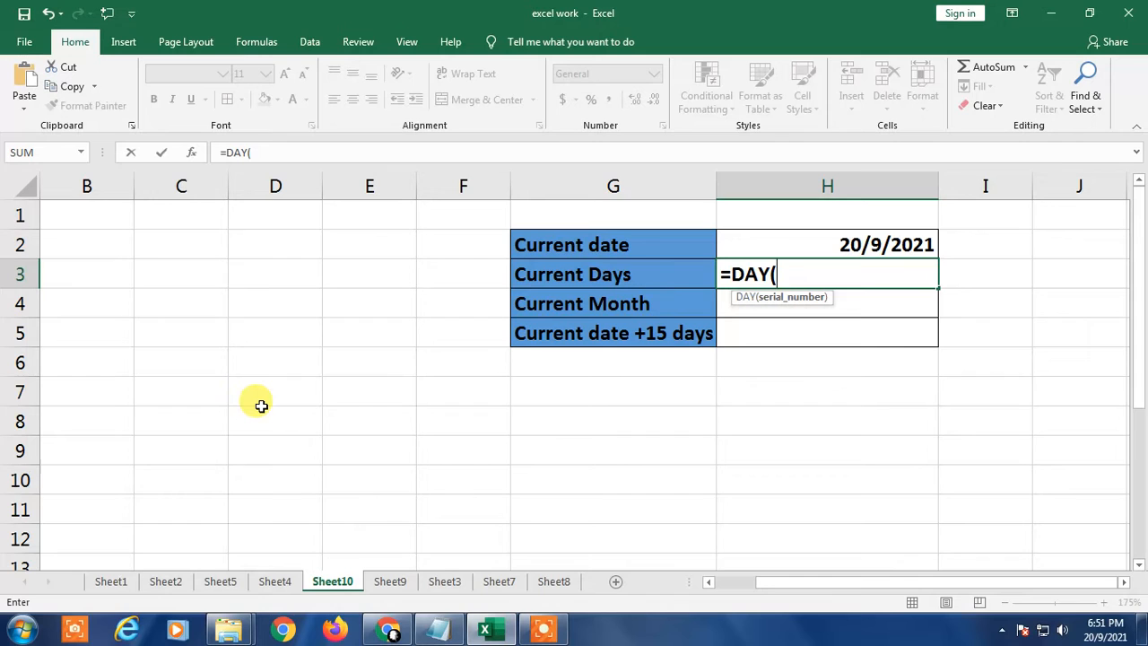
pyautogui.press('Left')
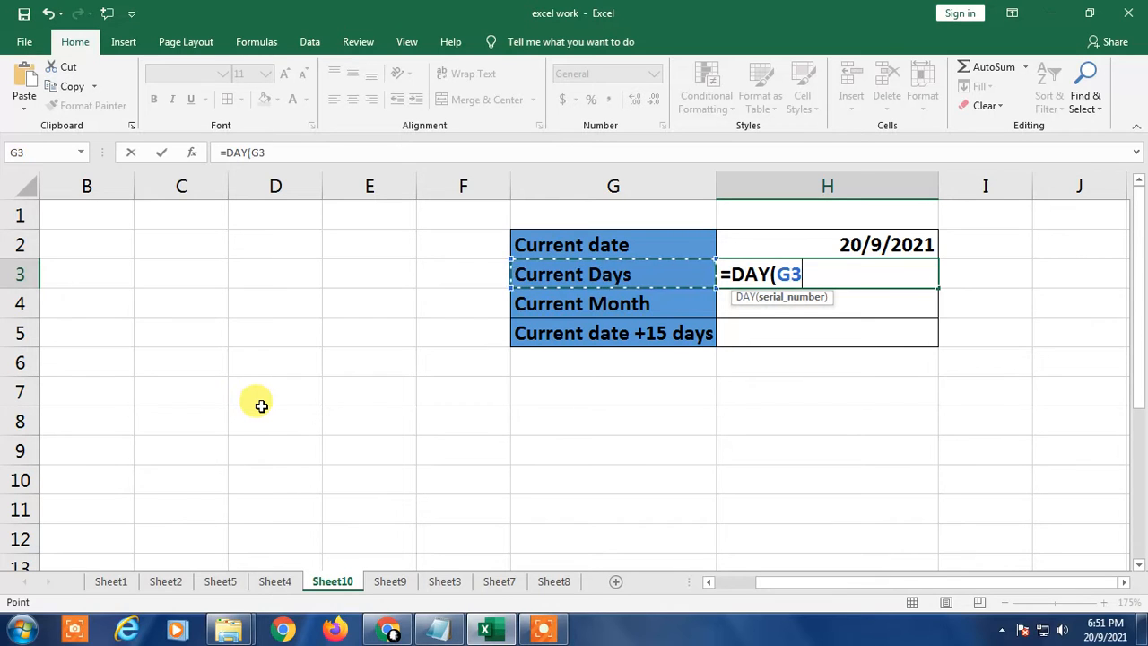
pyautogui.press('Right')
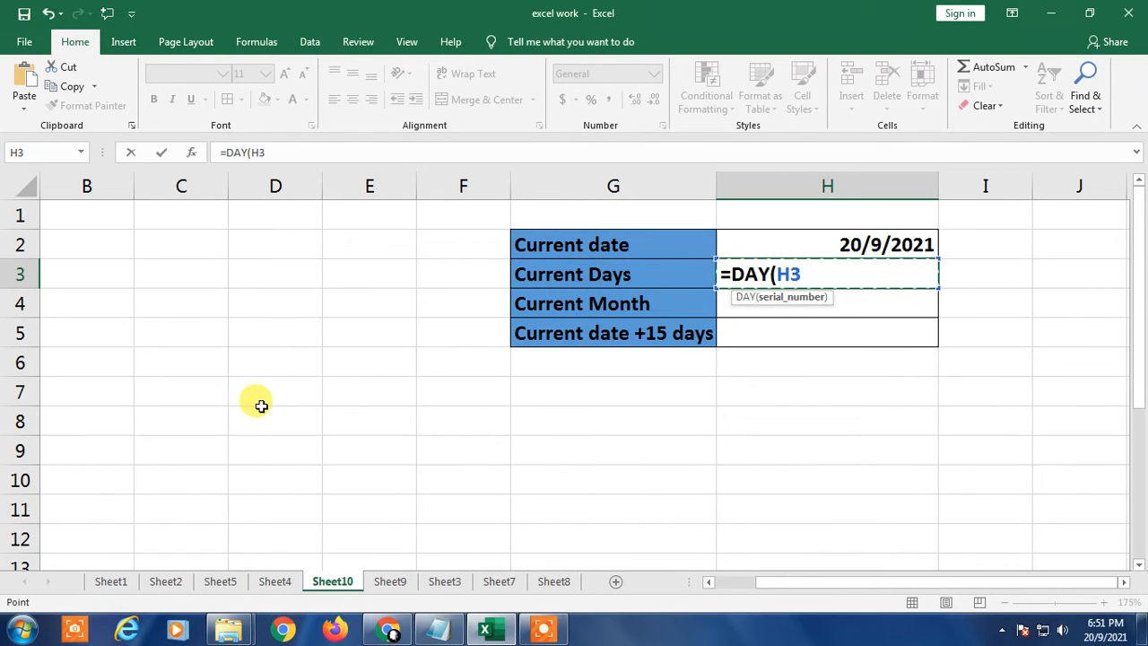
pyautogui.press('BackSpace')
pyautogui.press('BackSpace')
pyautogui.write('toda')
pyautogui.press('Tab')
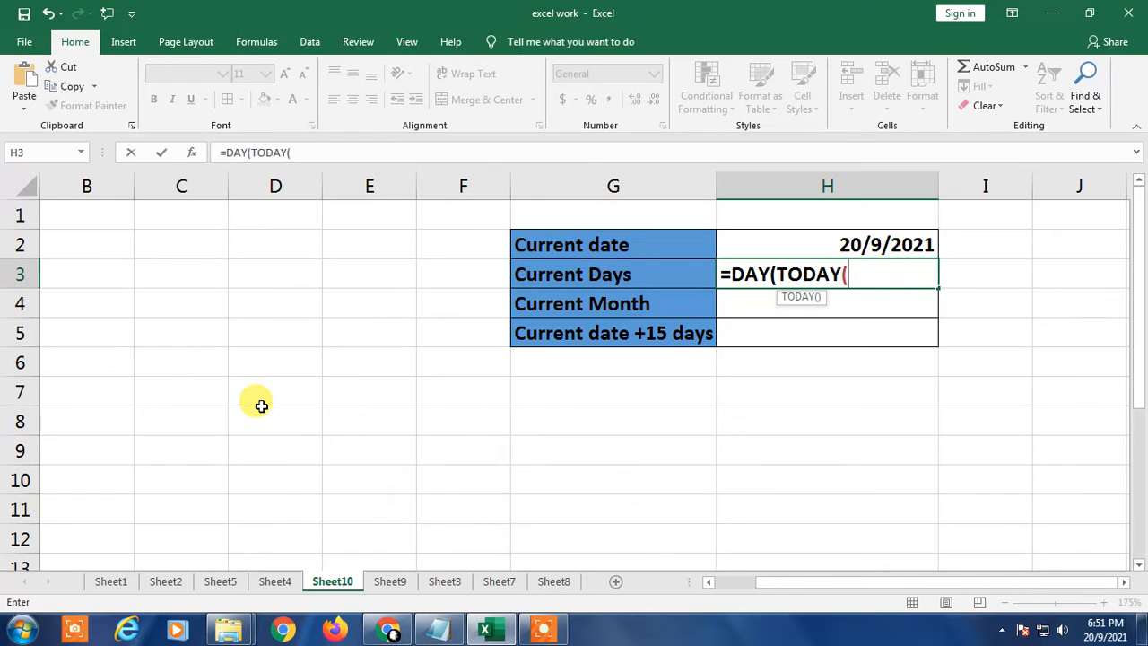
pyautogui.write(')')
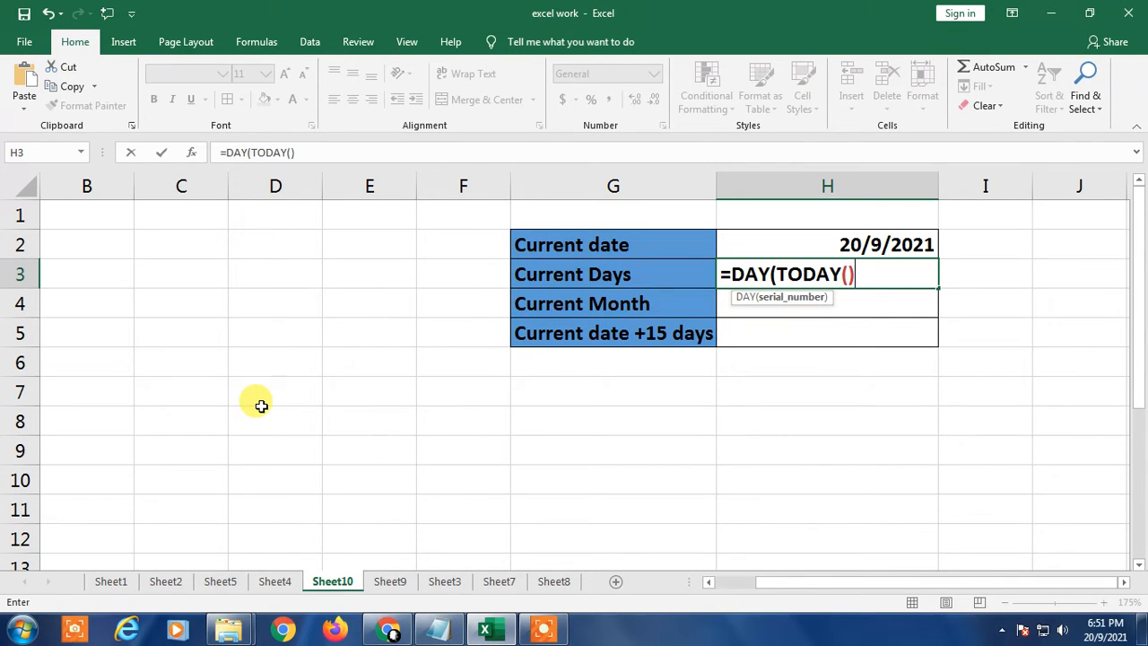
pyautogui.write(')')
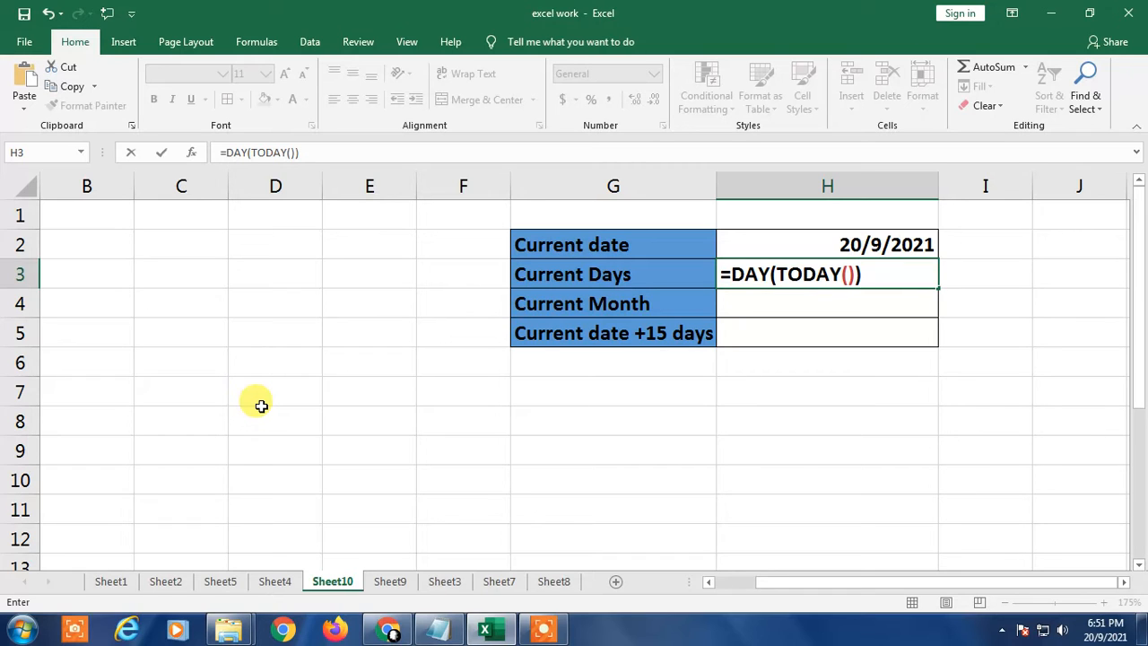
pyautogui.press('Return')
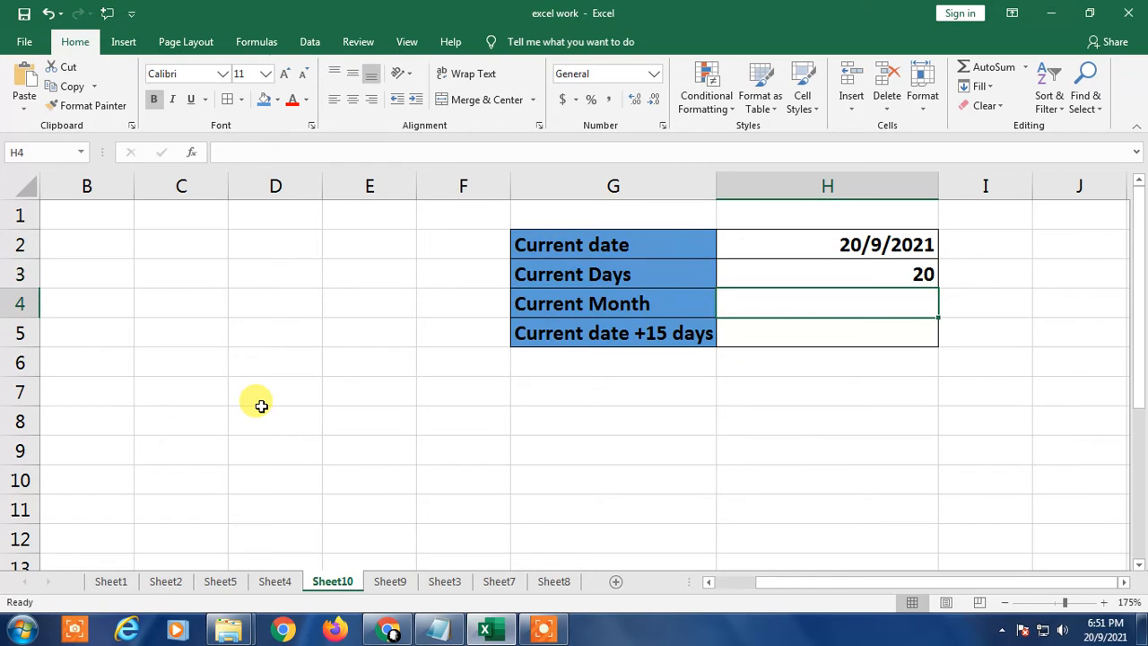
pyautogui.press('Up')
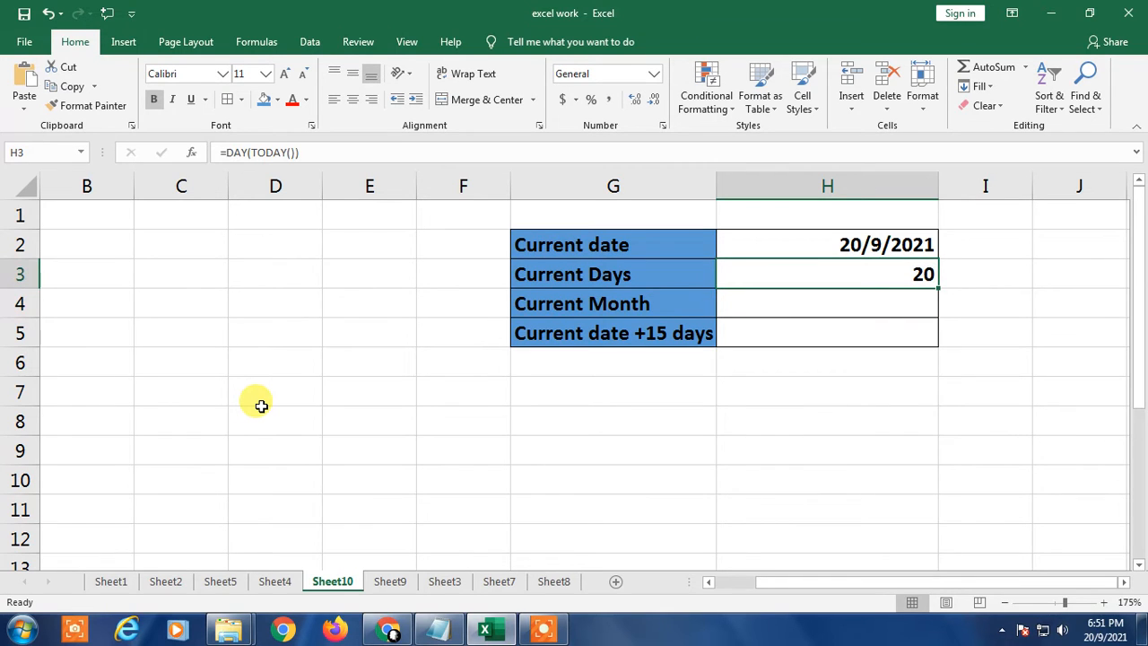
# Enter the formula =MONTH(TODAY()) in cell H4, beside the "Current Month" label.
pyautogui.press('Down')
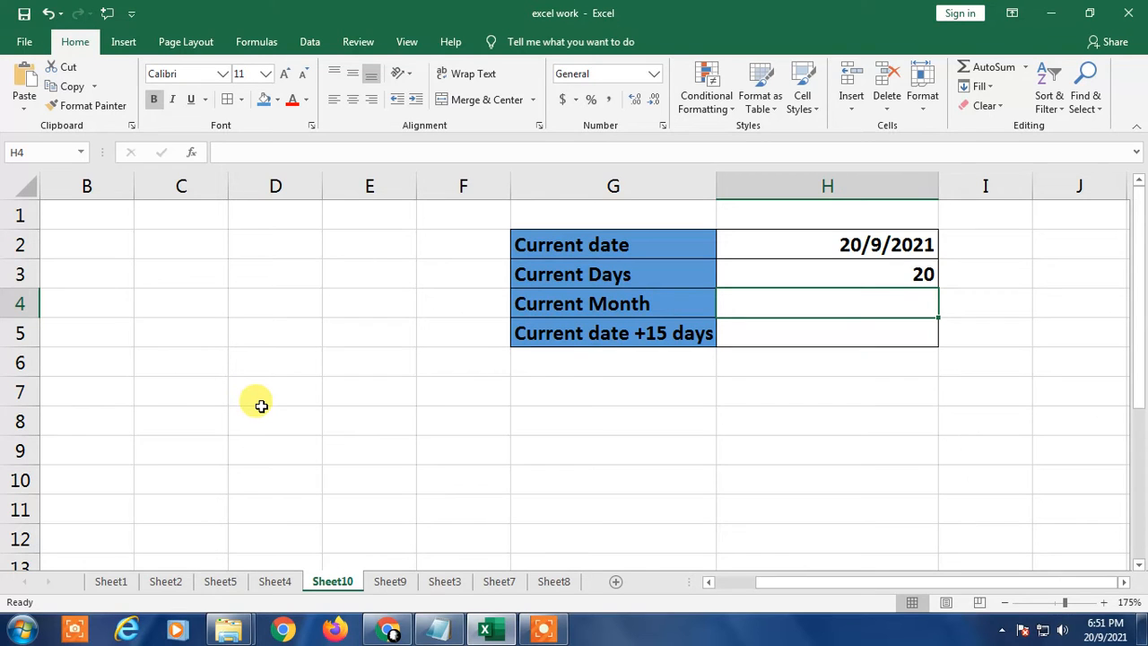
pyautogui.write('=')
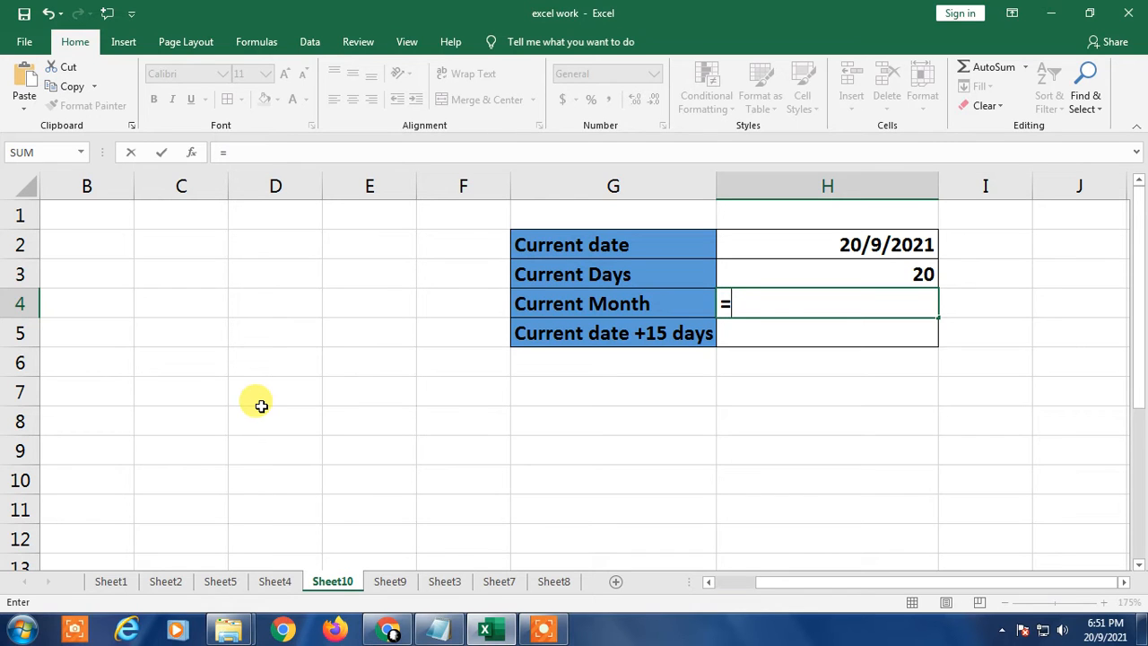
pyautogui.write('mon')
pyautogui.press('Tab')
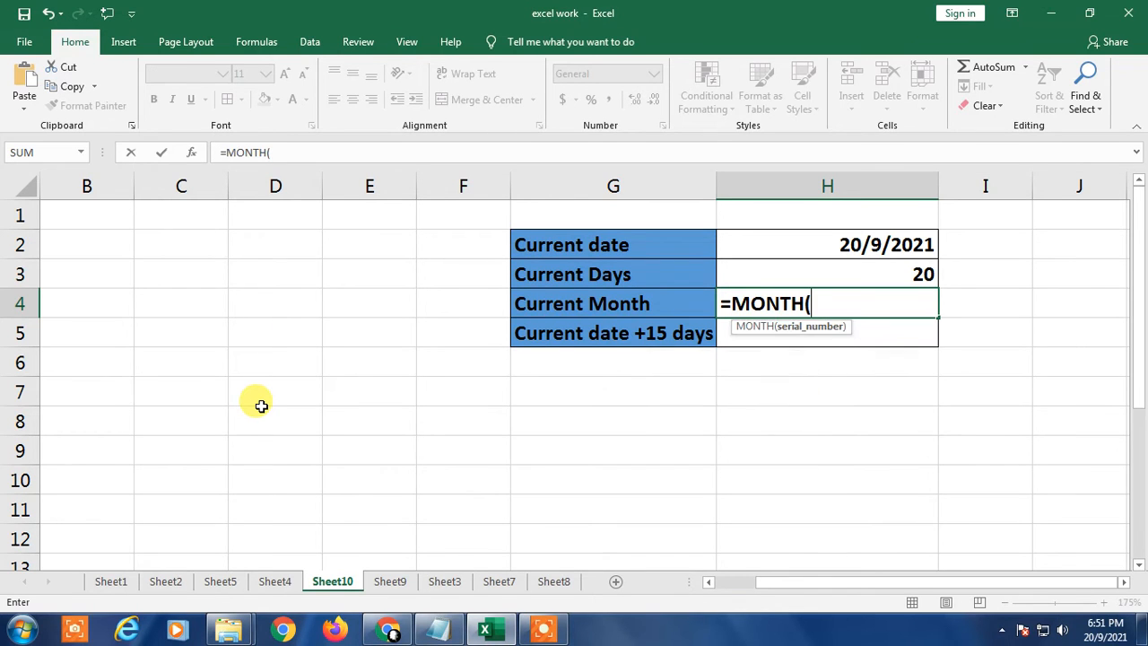
pyautogui.write('tod')
pyautogui.press('Tab')
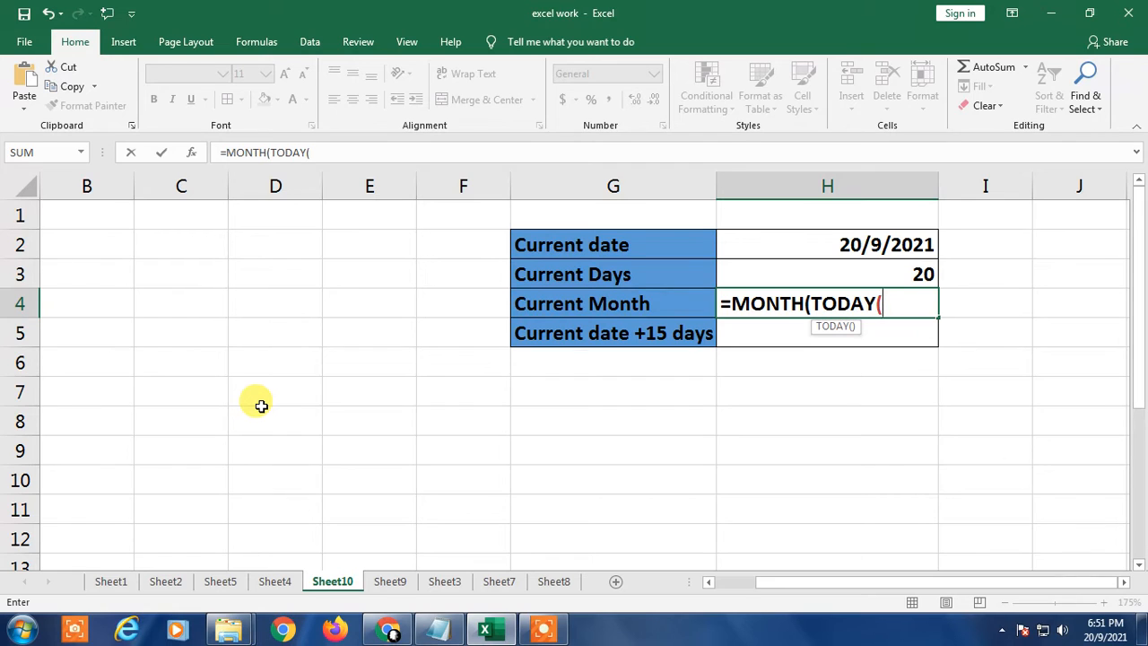
pyautogui.write(')')
pyautogui.press('BackSpace')
pyautogui.write(')')
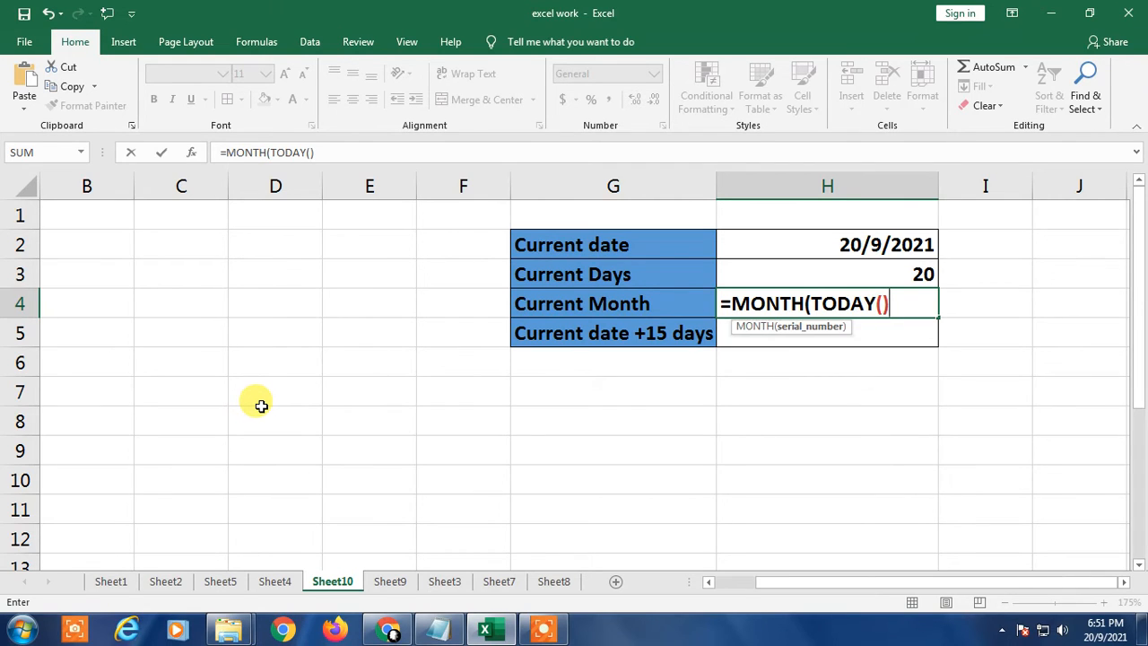
pyautogui.write(')')
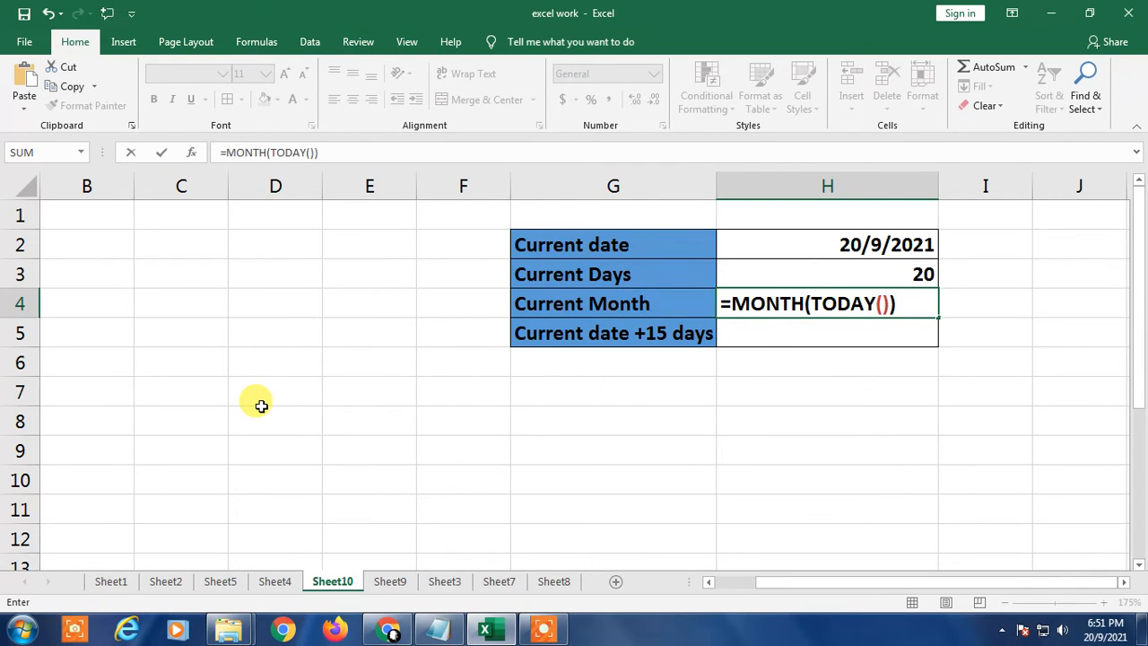
pyautogui.press('Return')
pyautogui.press('Up')
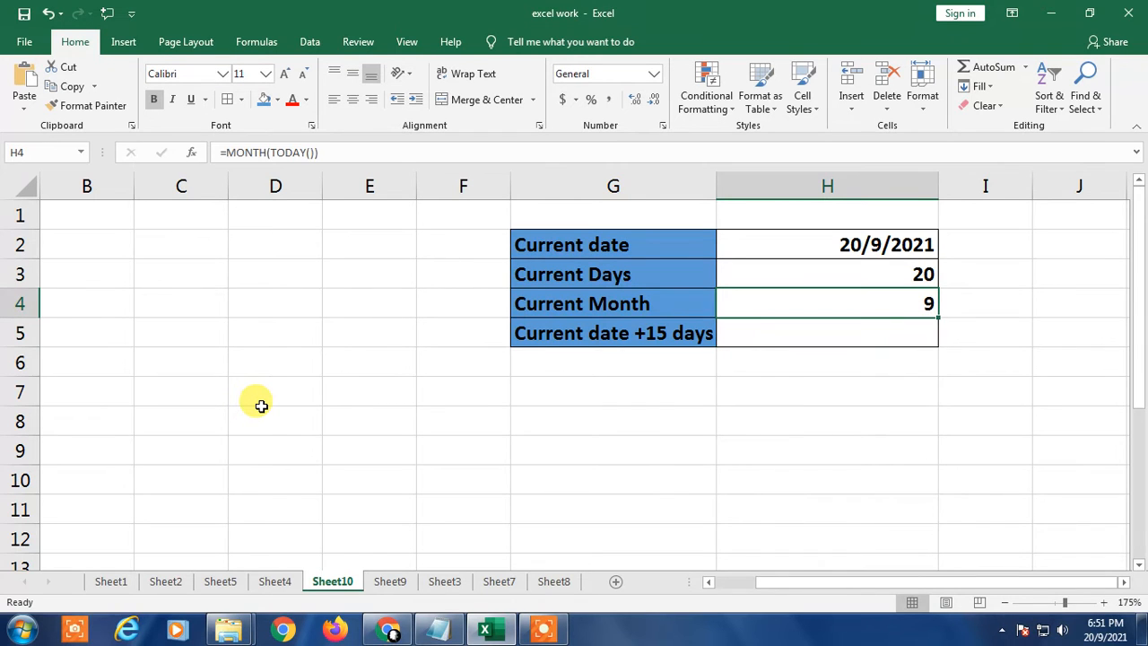
pyautogui.press('Down')
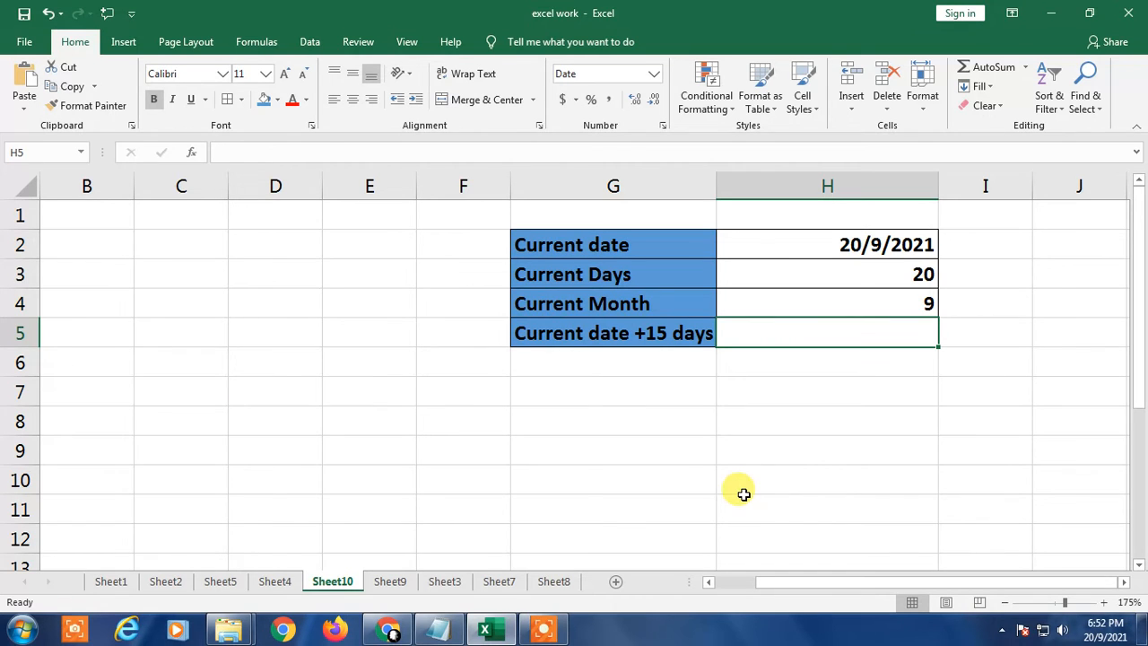
# Enter the formula =TODAY()+15 in cell H5, beside the "Current date +15 days" label.
pyautogui.write('=ti')
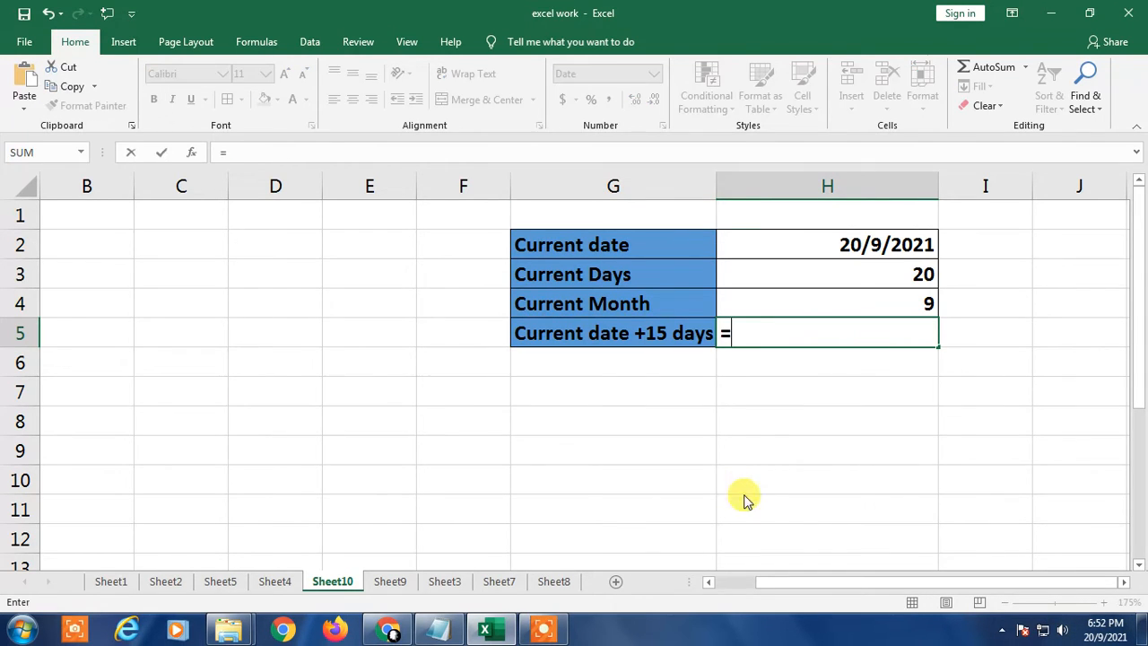
pyautogui.press('BackSpace')
pyautogui.press('BackSpace')
pyautogui.write('to')
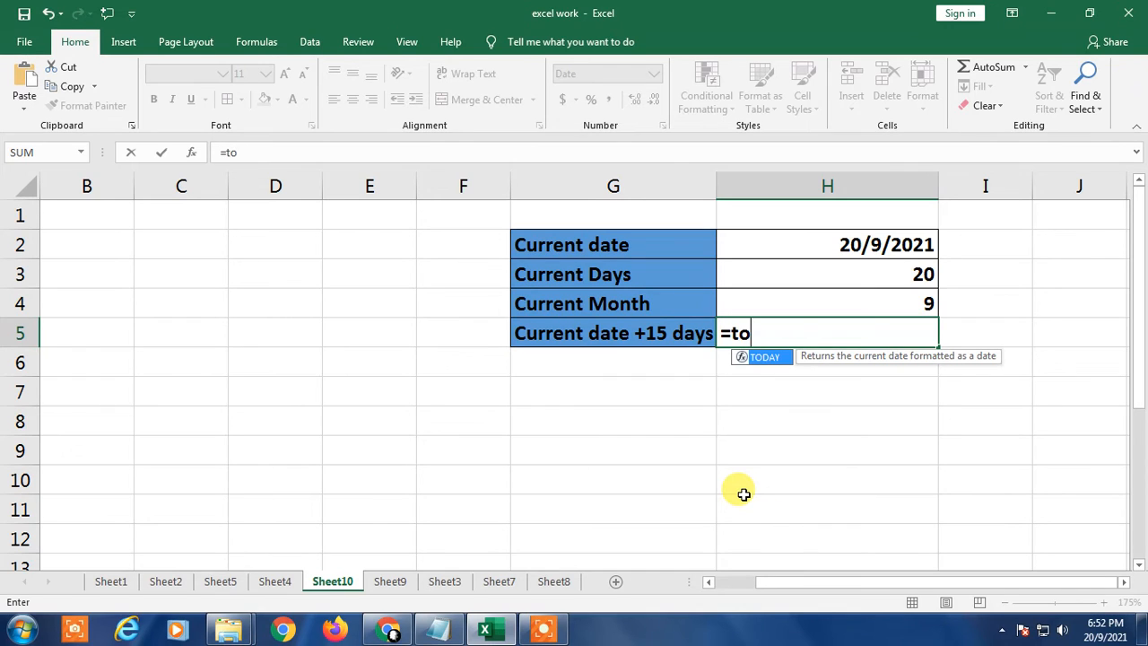
pyautogui.press('Tab')
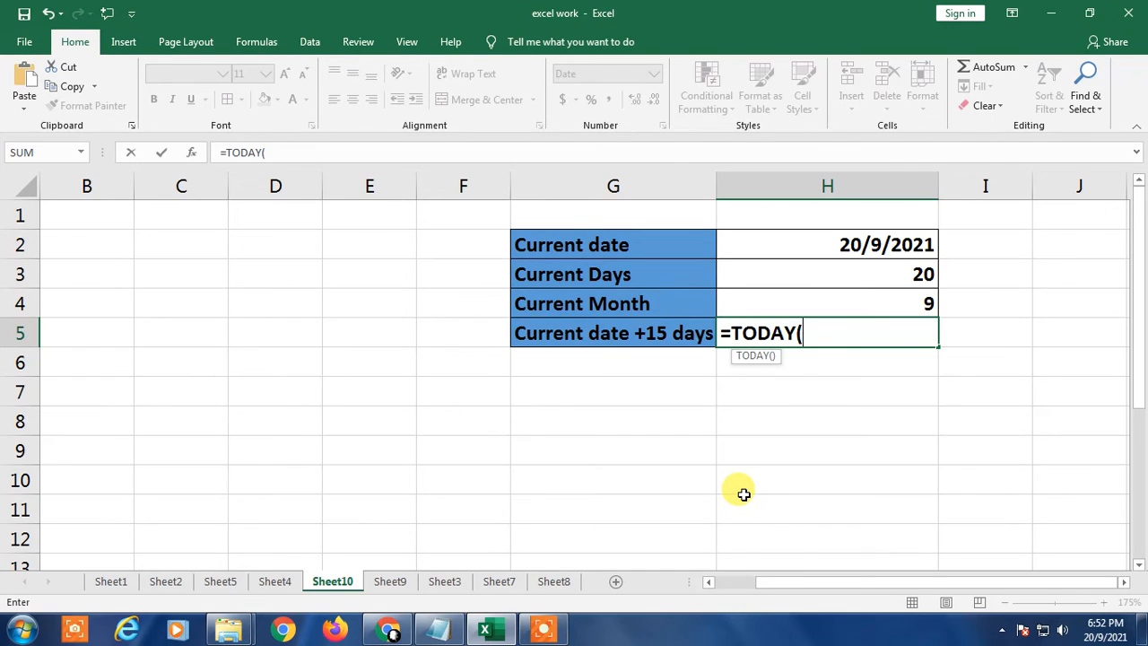
pyautogui.write(')')
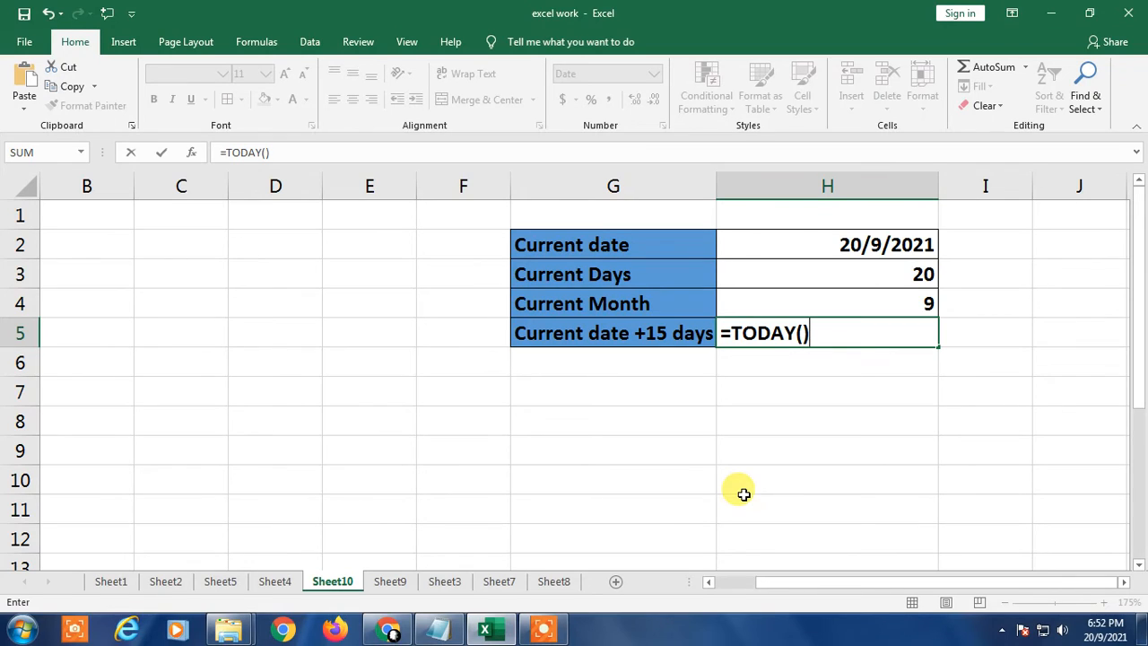
pyautogui.write('+15')
pyautogui.press('Return')
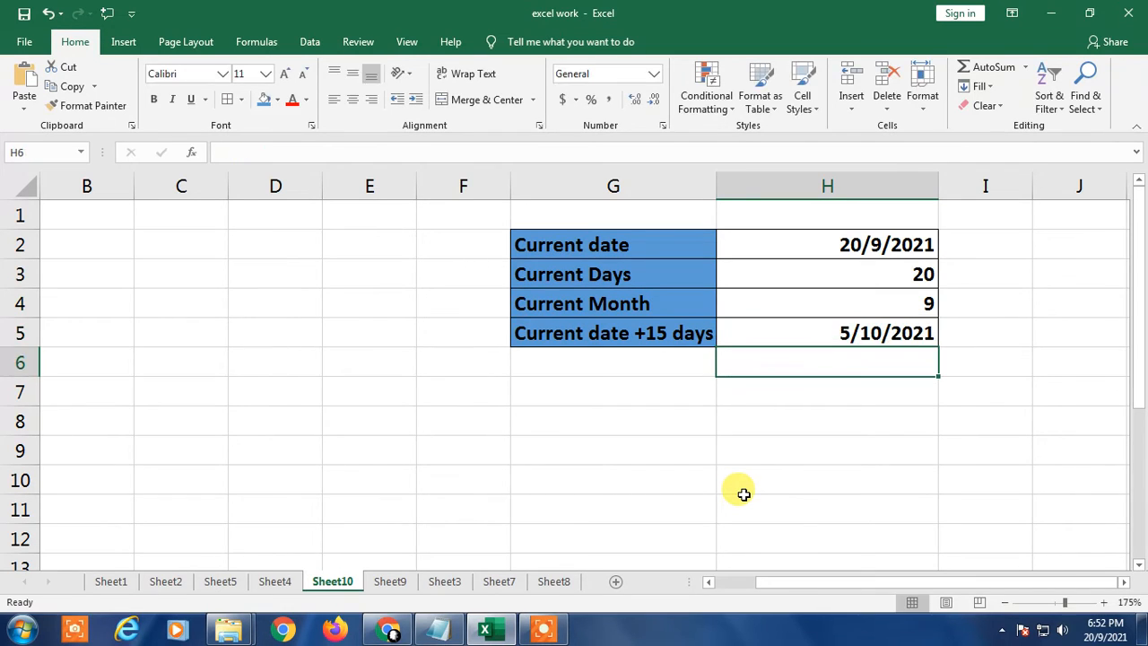
# Change the formula in cell H5 to =TODAY()+20.
pyautogui.press('Up')
pyautogui.press('F2')
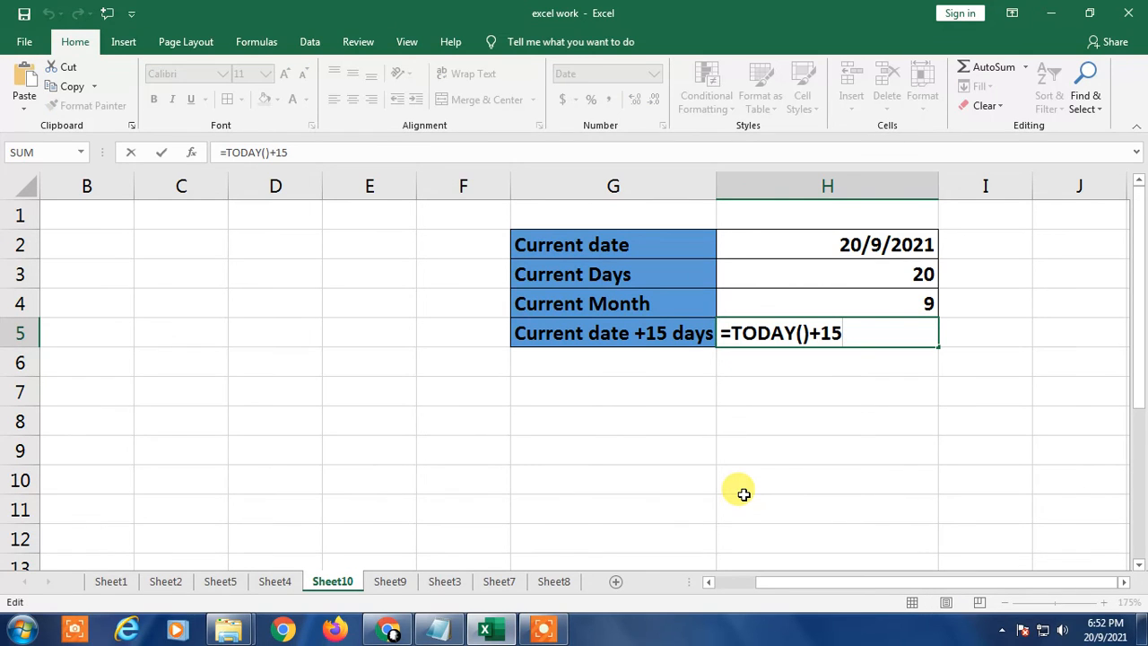
pyautogui.press('Escape')
pyautogui.press('F2')
pyautogui.press('BackSpace')
pyautogui.press('BackSpace')
pyautogui.write('20')
pyautogui.press('Return')
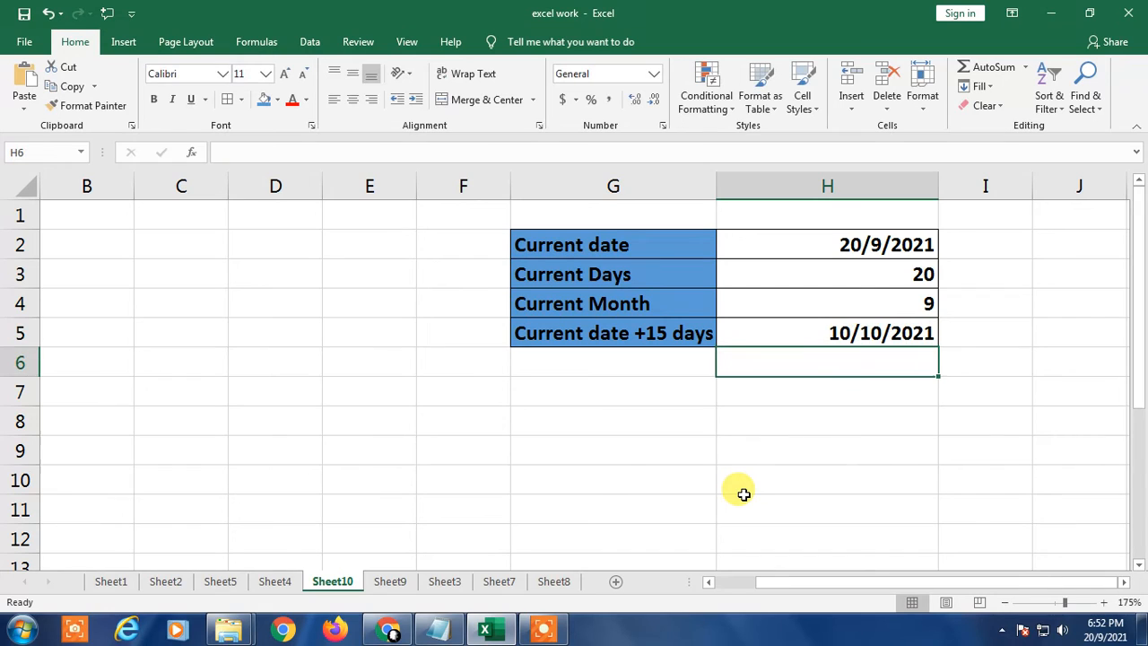
# Change the formula in cell H5 to =TODAY()-15 so that it subtracts days from the current date.
pyautogui.press('Up')
pyautogui.press('F2')
pyautogui.press('BackSpace')
pyautogui.press('BackSpace')
pyautogui.press('BackSpace')
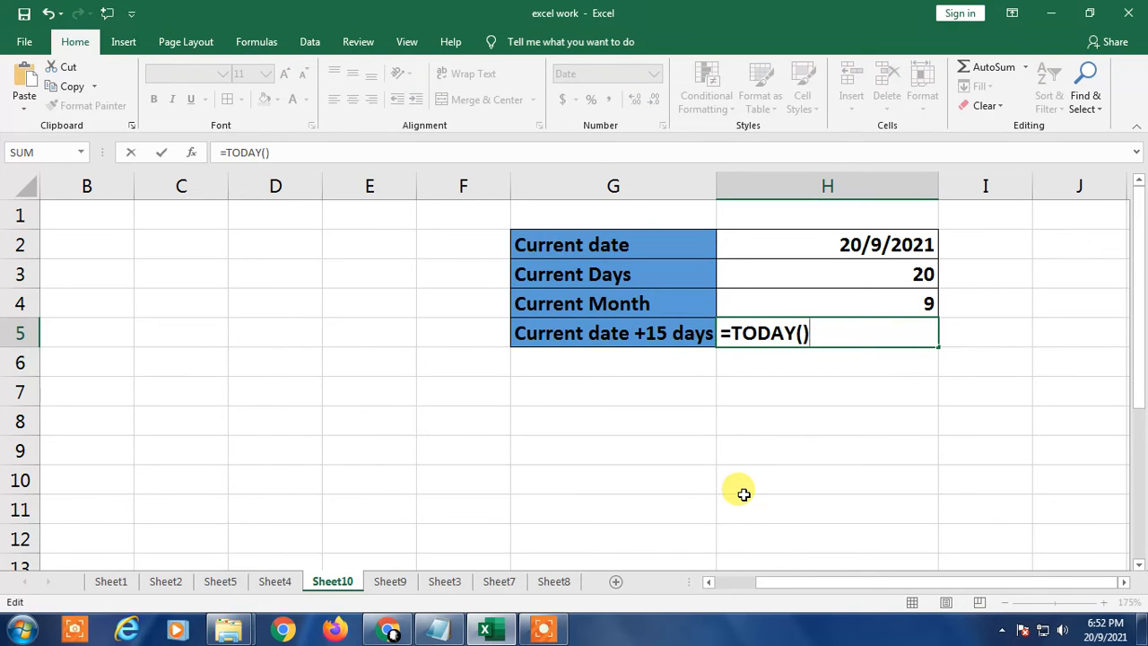
pyautogui.write('-15')
pyautogui.press('BackSpace')
pyautogui.press('BackSpace')
pyautogui.write('15')
pyautogui.press('Return')
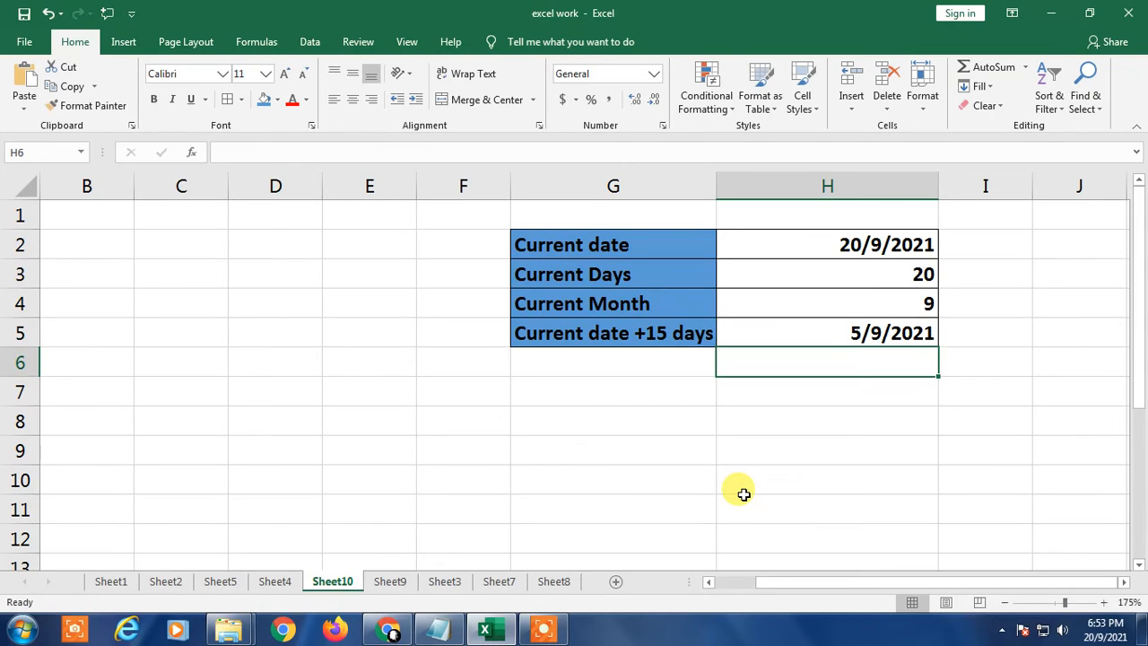
pyautogui.press('Up')
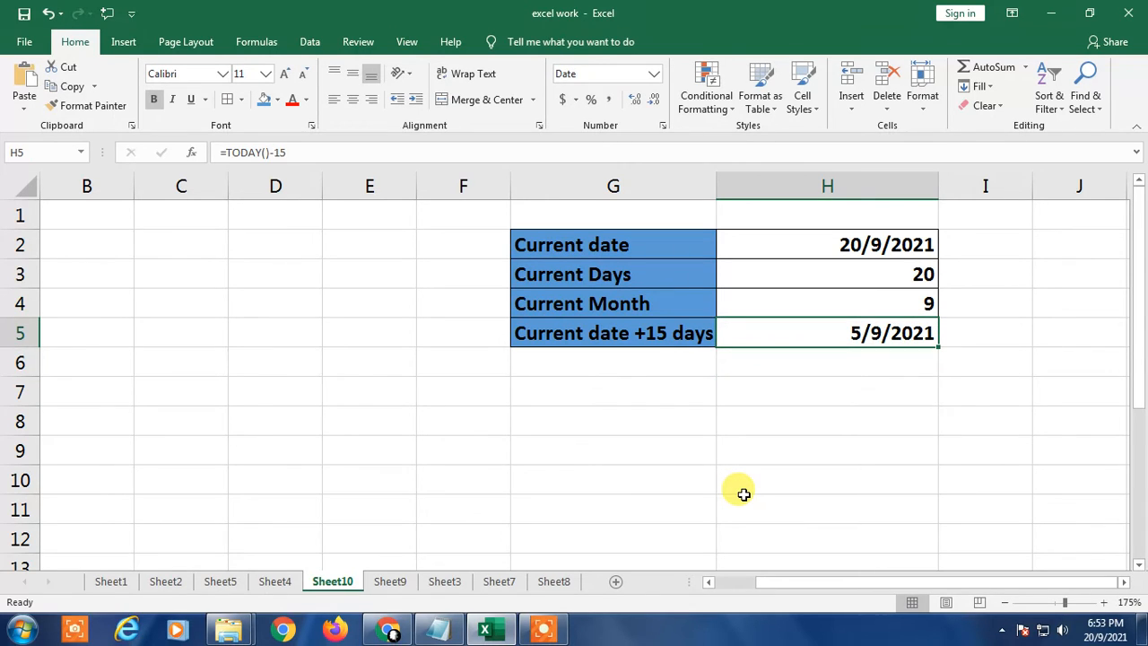
pyautogui.press('Down')
pyautogui.press('Down')
pyautogui.press('Down')
pyautogui.press('super+d')
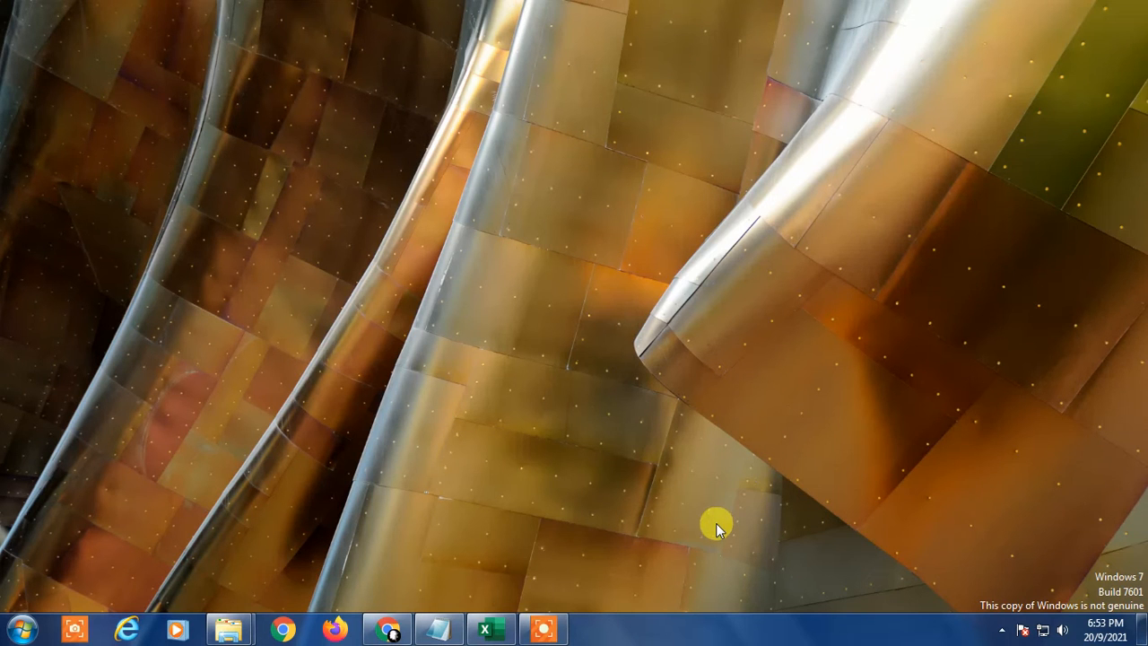
pyautogui.click(485, 630)
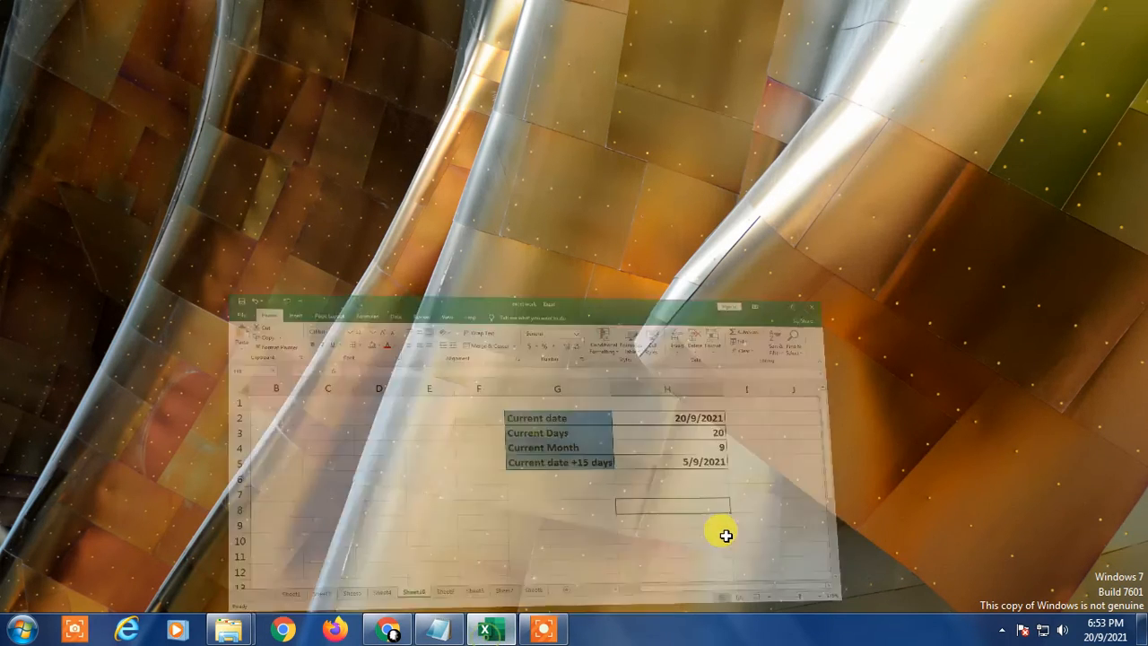
# Review the formulas behind the current date, day and month results in cells H2 to H4.
pyautogui.click(756, 362)
pyautogui.click(854, 274)
pyautogui.click(821, 254)
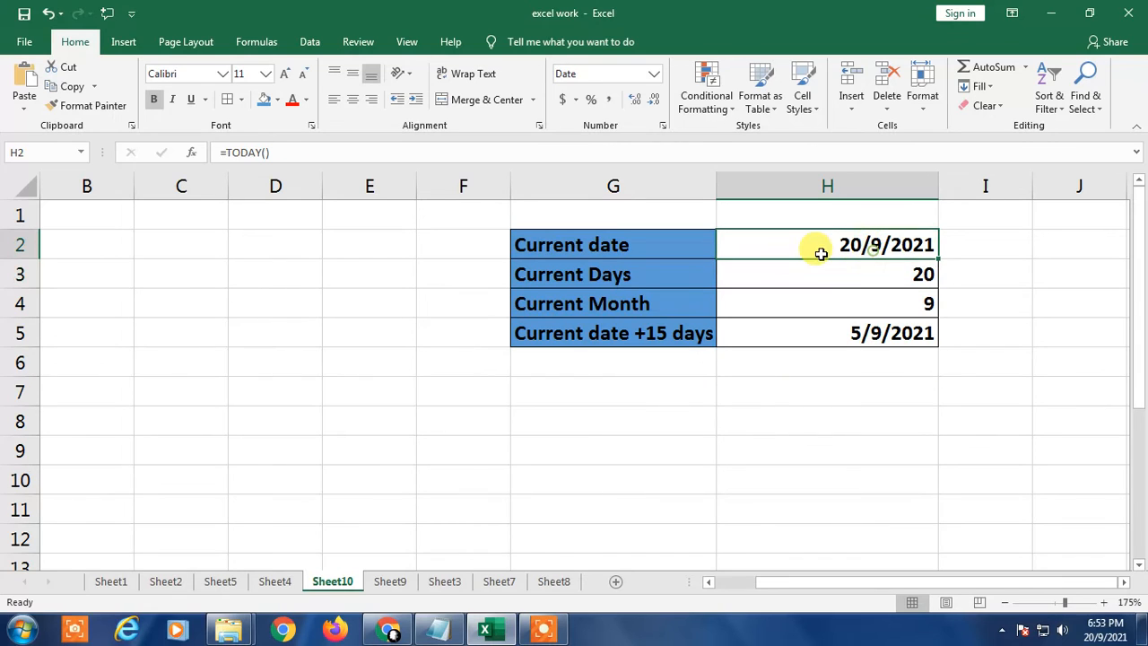
pyautogui.click(869, 272)
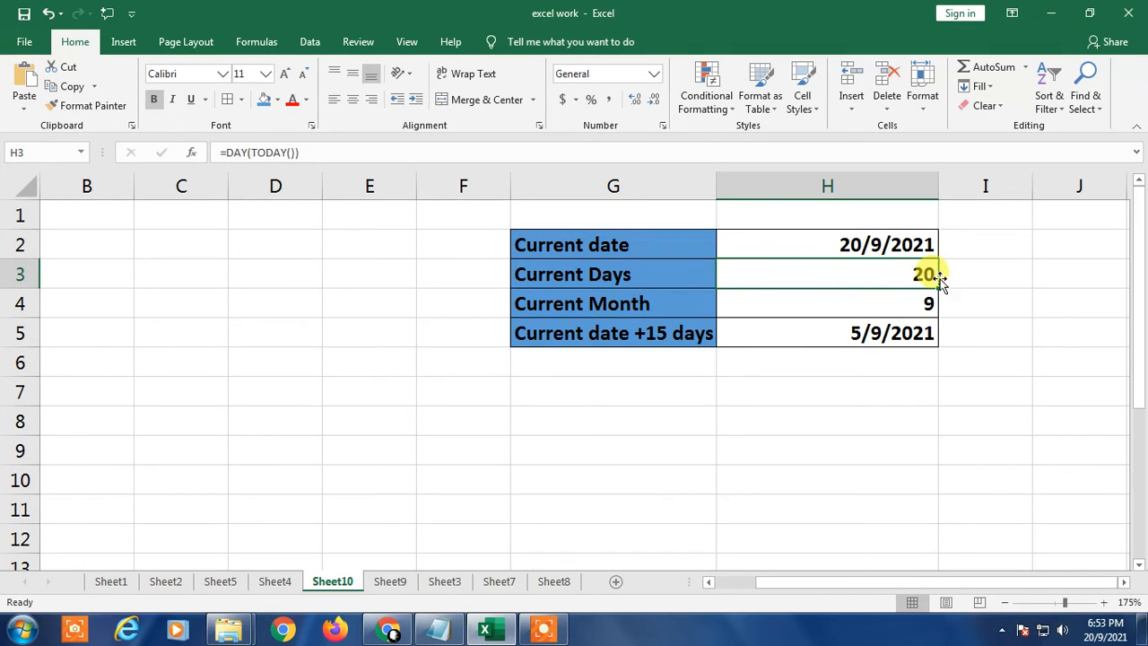
pyautogui.click(838, 303)
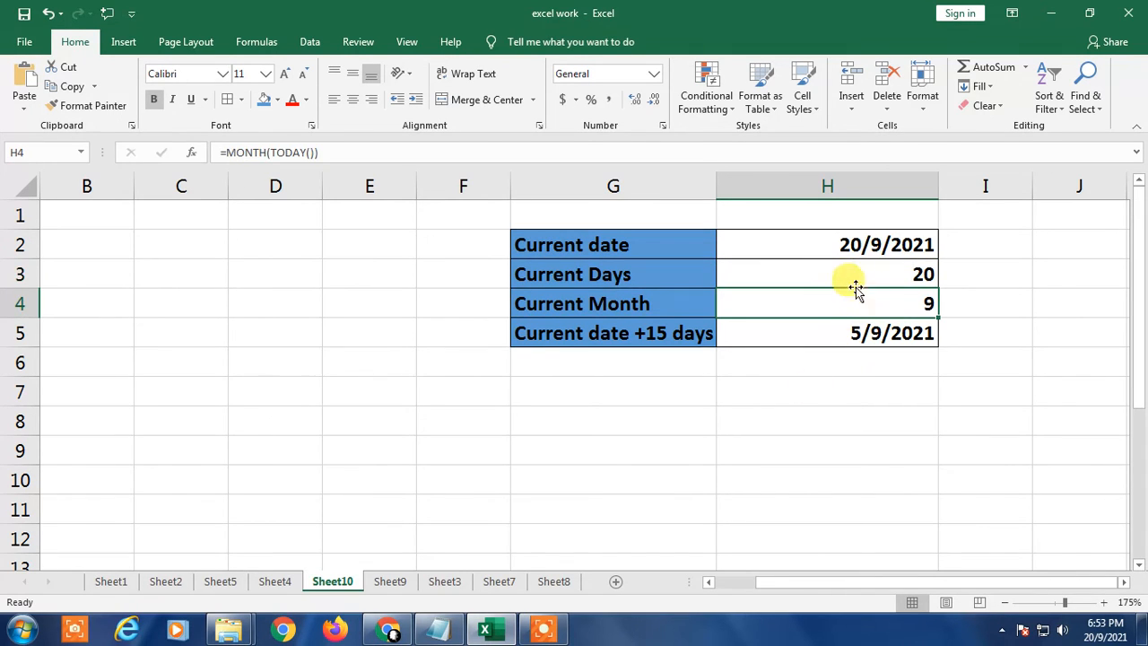
# Inspect the number format of the "Current Days" result in H3 and accept the General category.
pyautogui.click(842, 274)
pyautogui.rightClick(842, 274)
pyautogui.press('Escape')
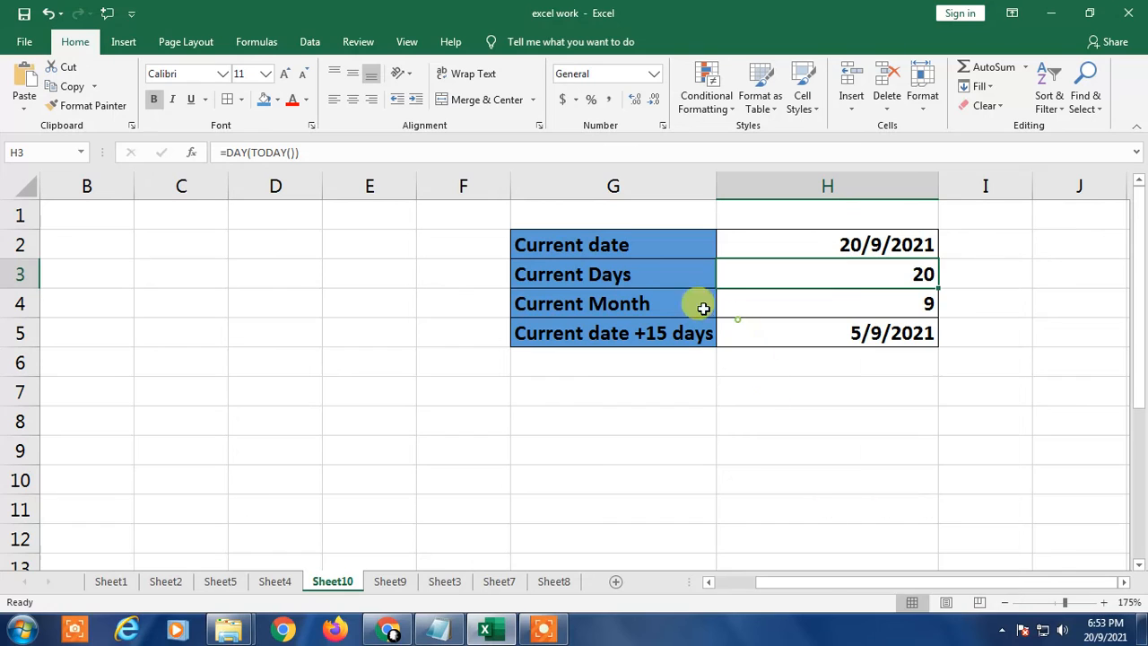
pyautogui.rightClick(877, 272)
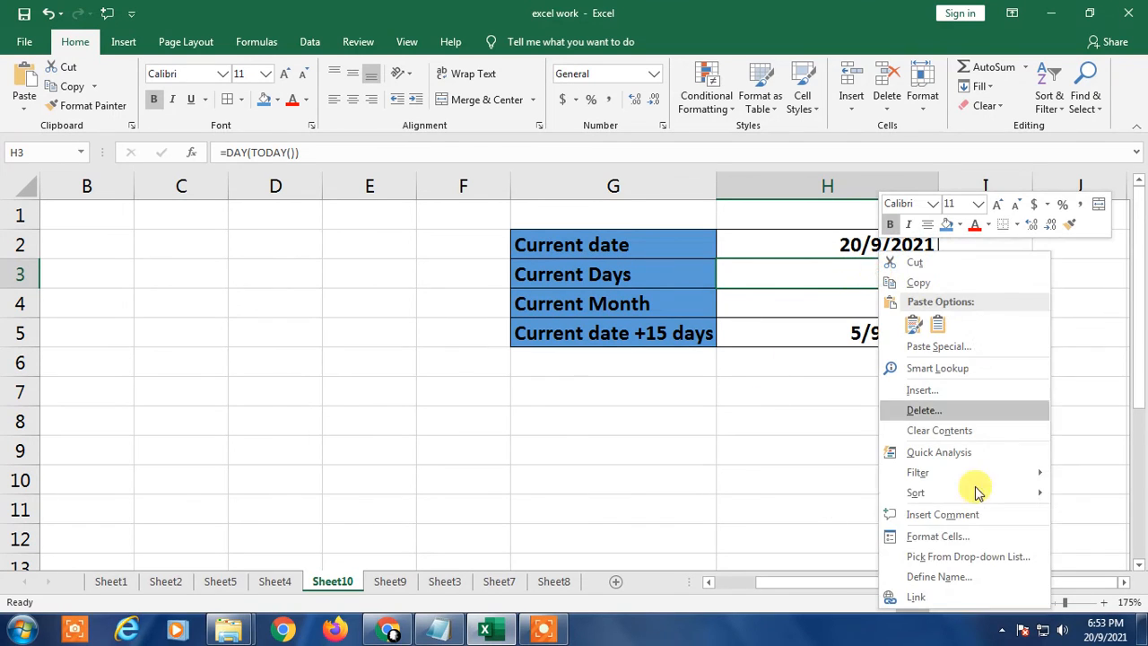
pyautogui.click(892, 608)
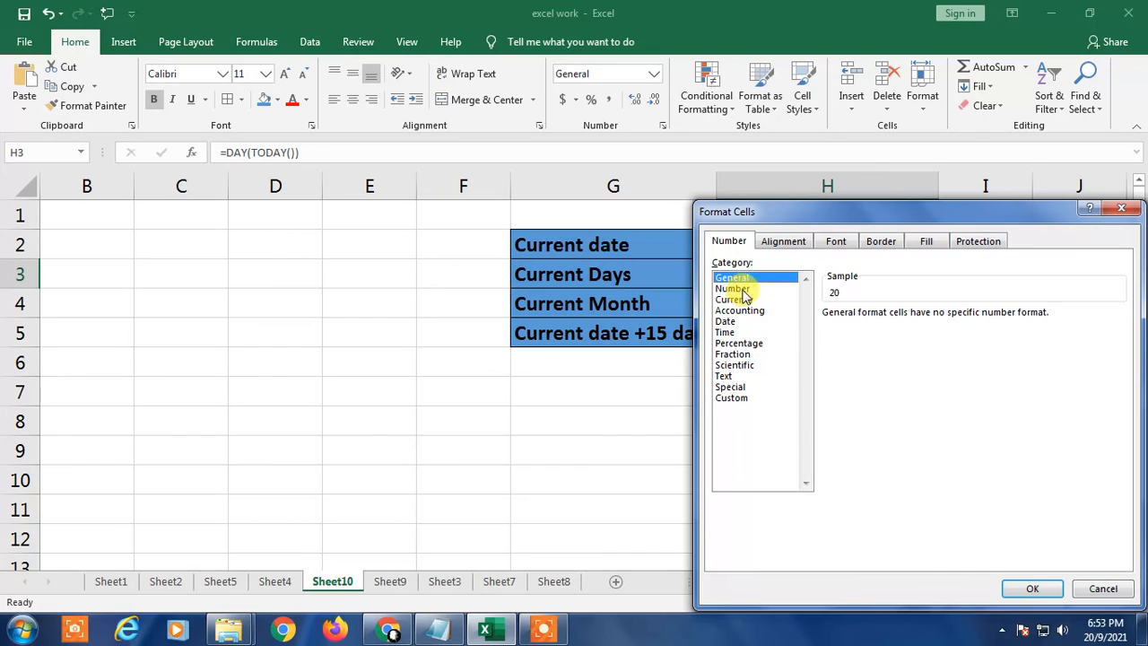
pyautogui.click(734, 288)
pyautogui.click(731, 277)
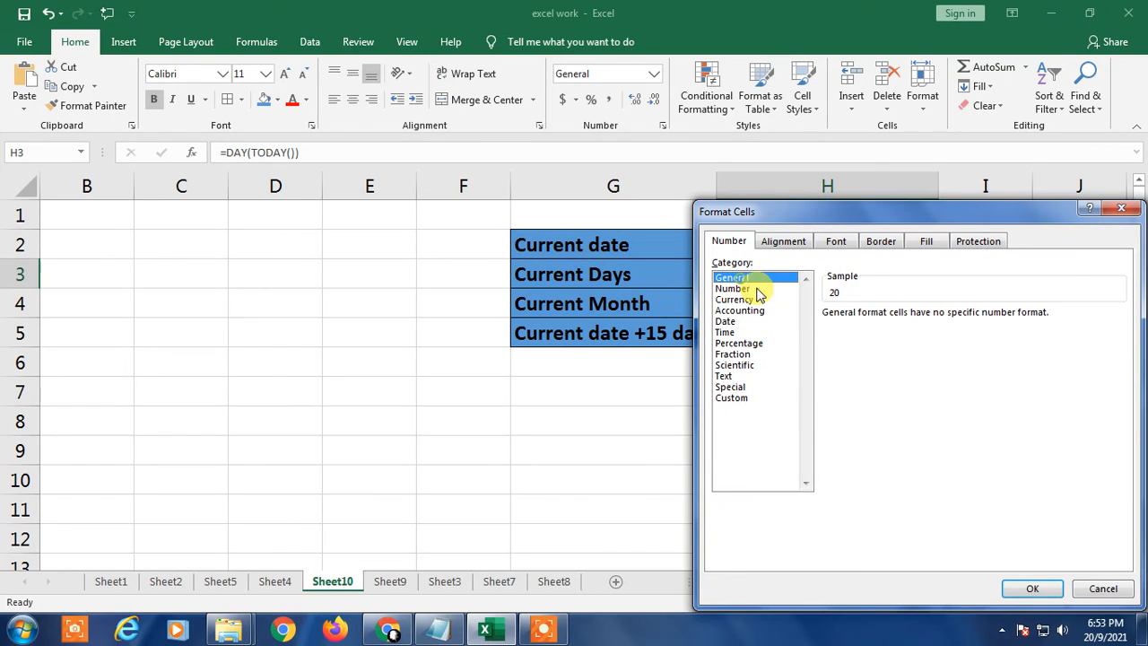
pyautogui.click(1040, 589)
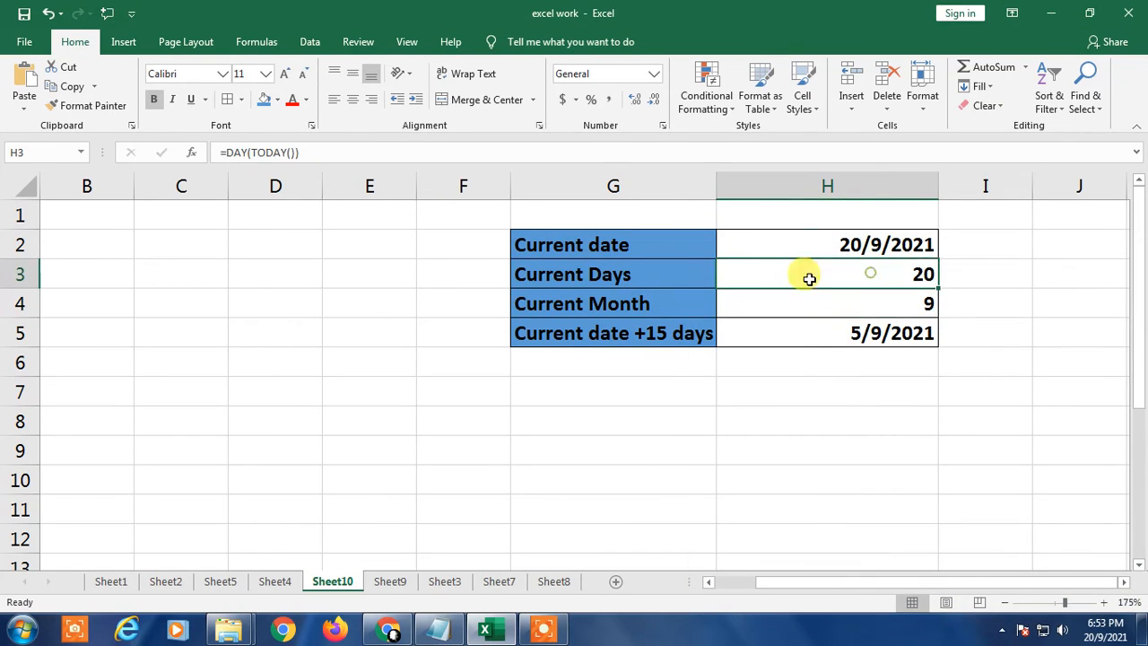
# Inspect the number format of the "Current date" result in H2 and accept the Date category.
pyautogui.click(790, 239)
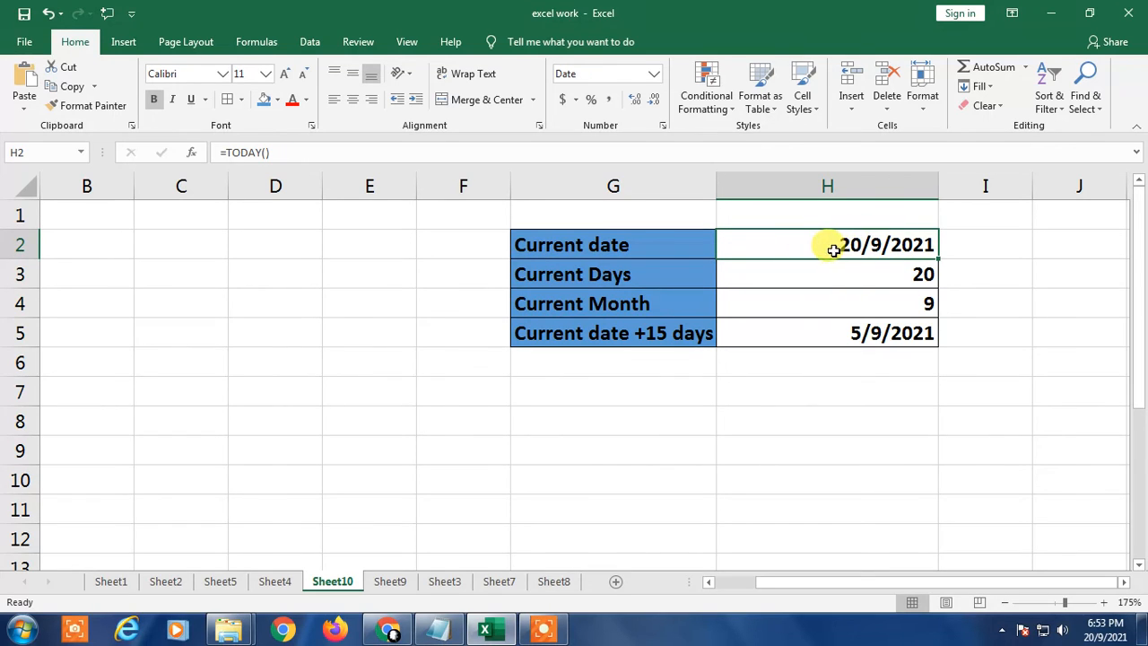
pyautogui.moveTo(793, 585); pyautogui.dragTo(810, 587)
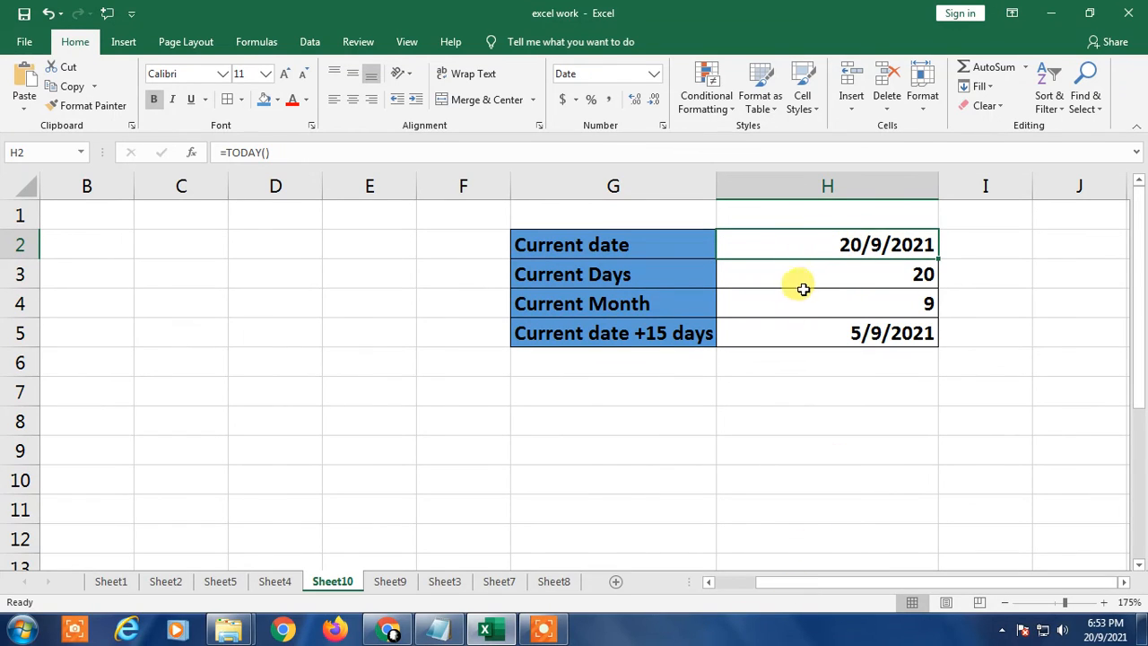
pyautogui.click(817, 278)
pyautogui.click(825, 248)
pyautogui.rightClick(847, 244)
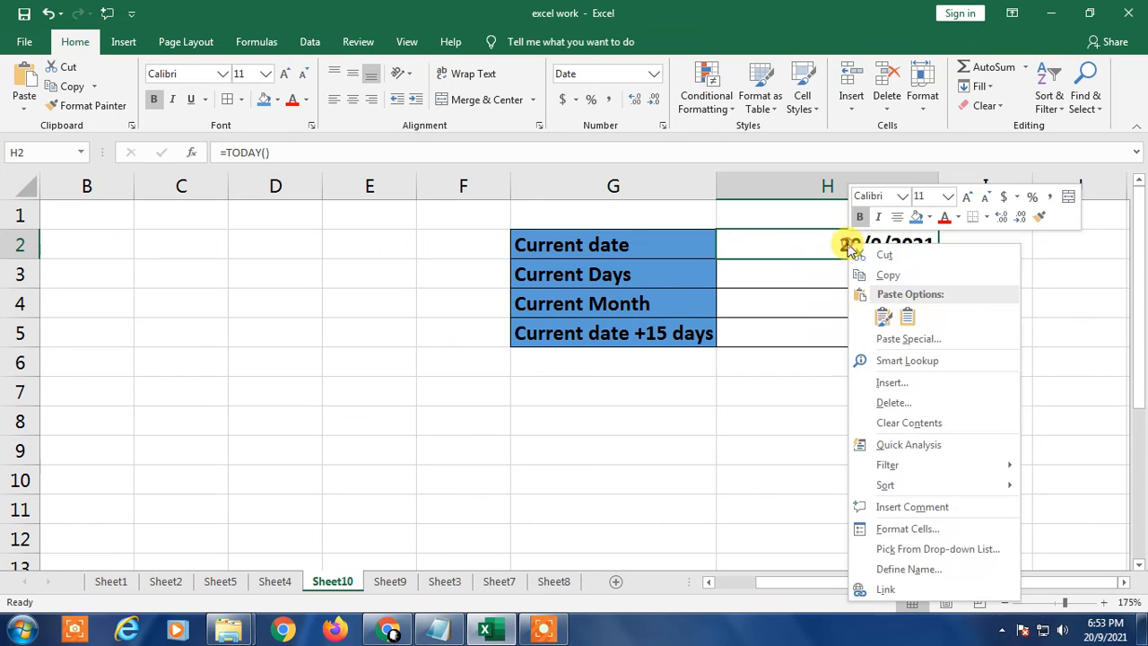
pyautogui.click(893, 530)
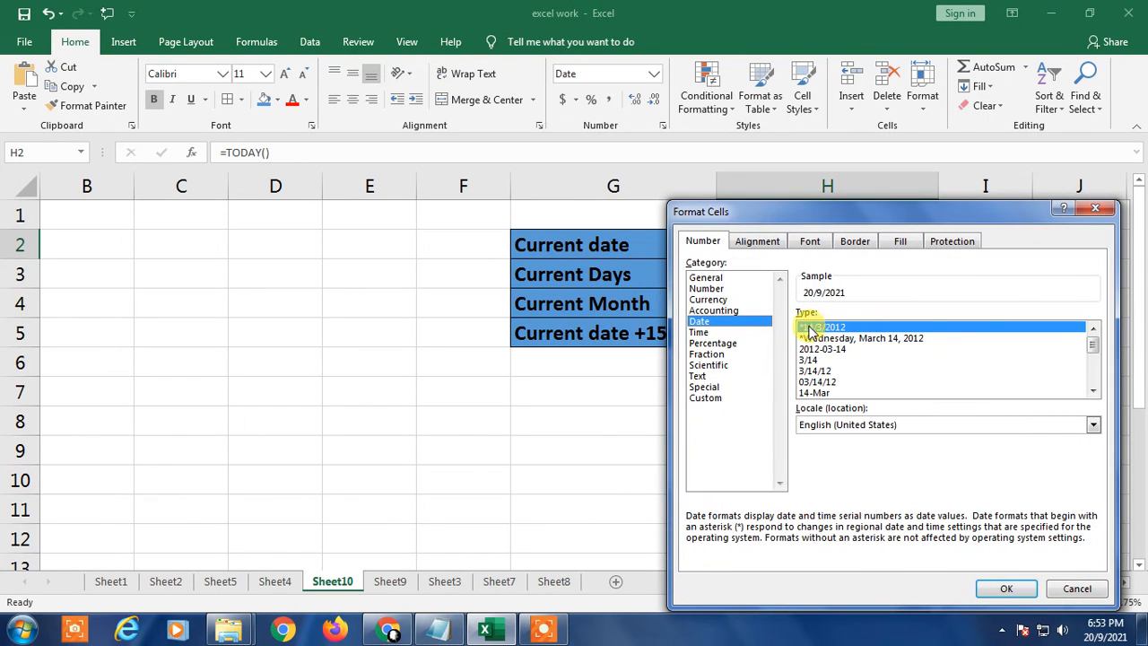
pyautogui.click(1007, 590)
pyautogui.click(777, 355)
pyautogui.press('super+d')
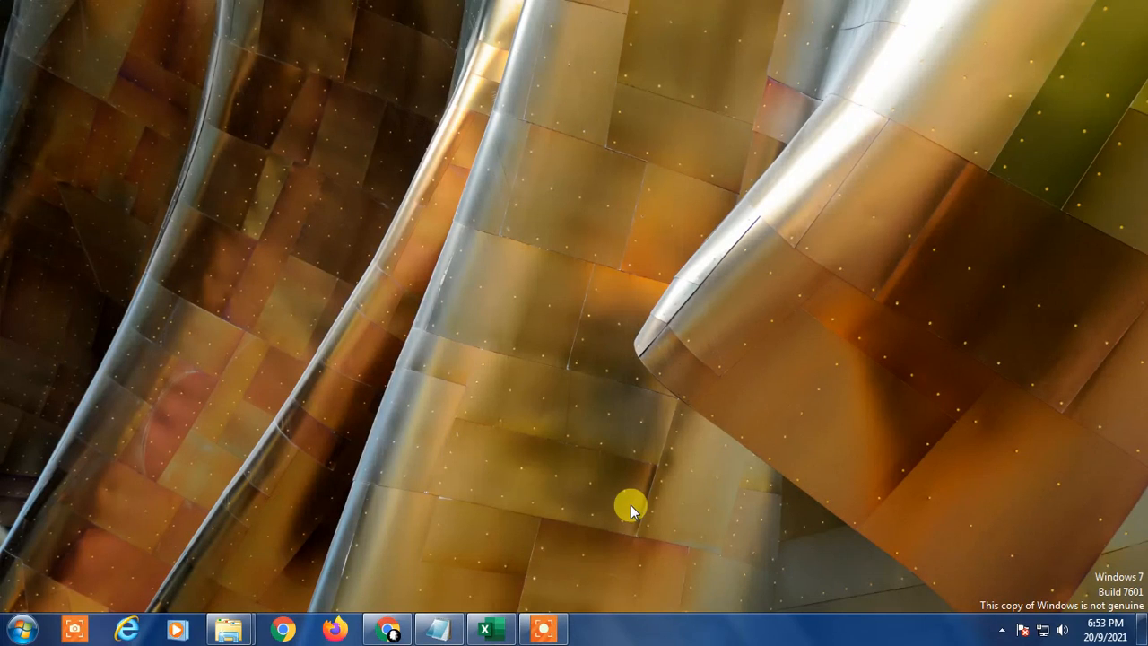